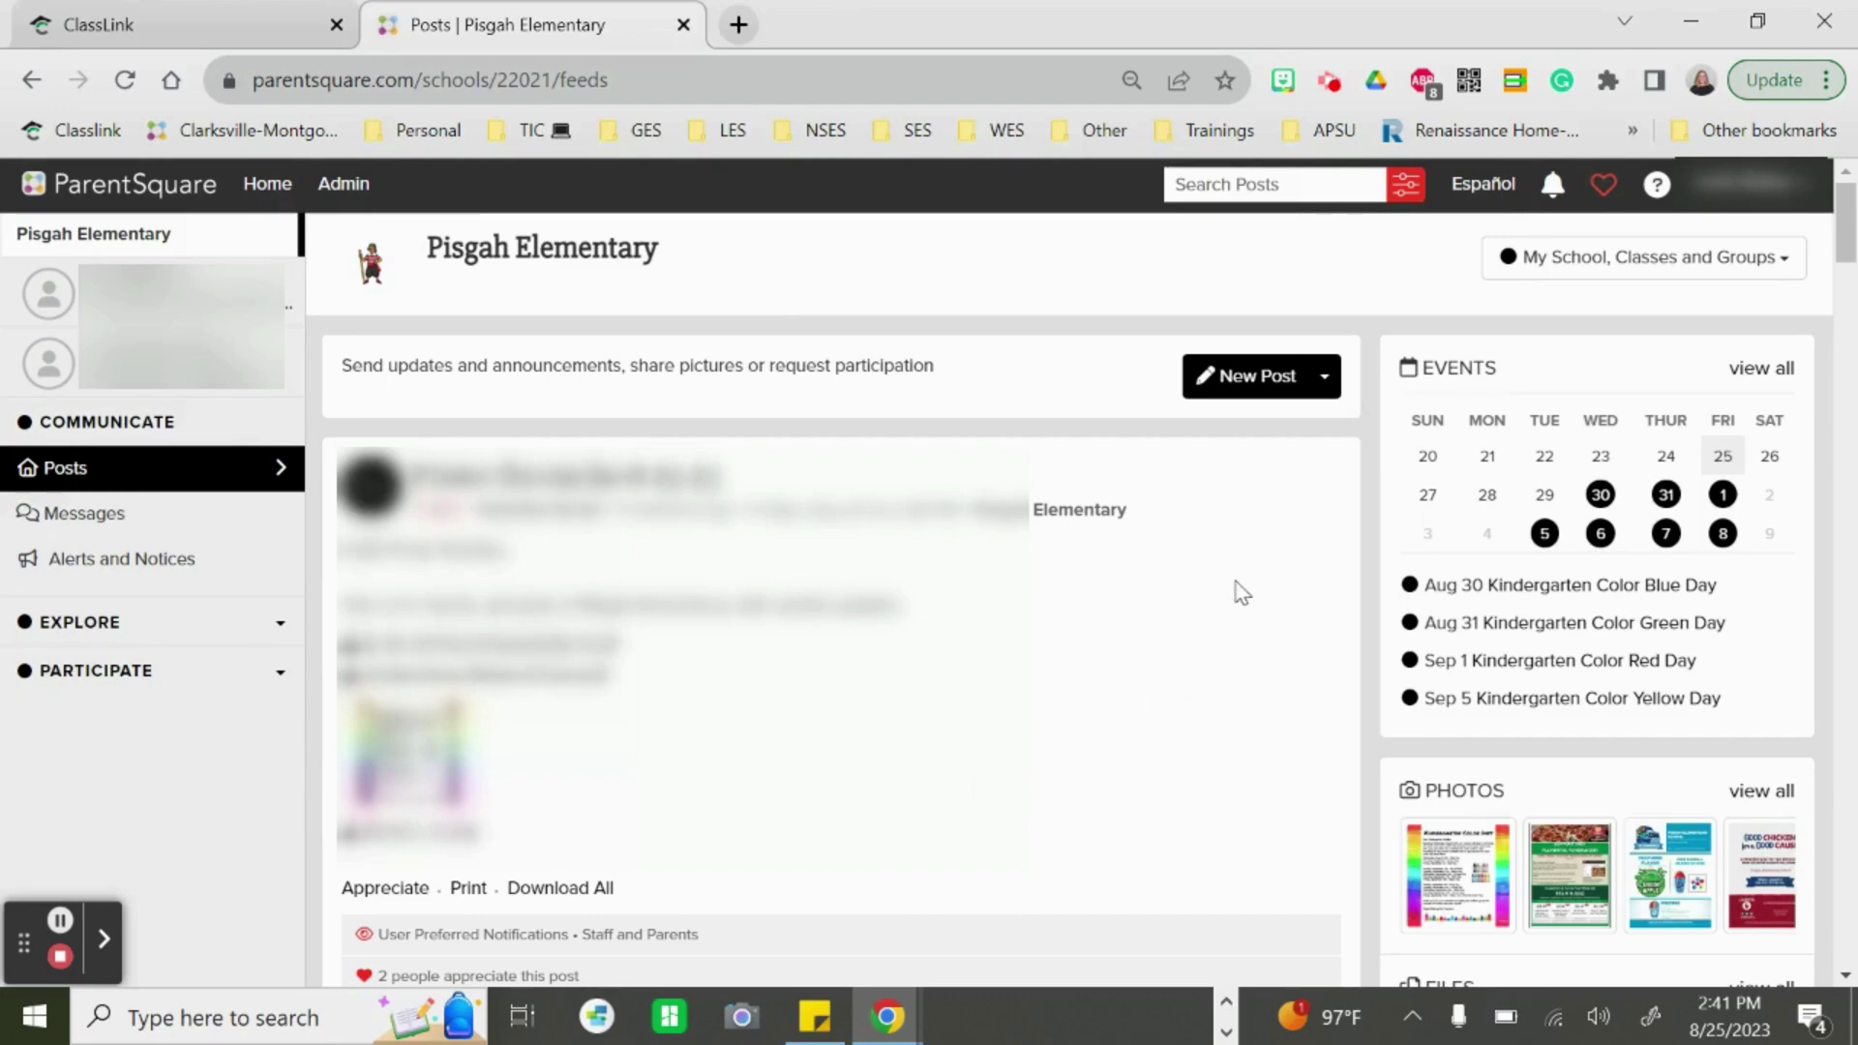
# Start a new Appointment Sign Ups post with the first date Thursday 09/14/2023
pyautogui.click(1326, 378)
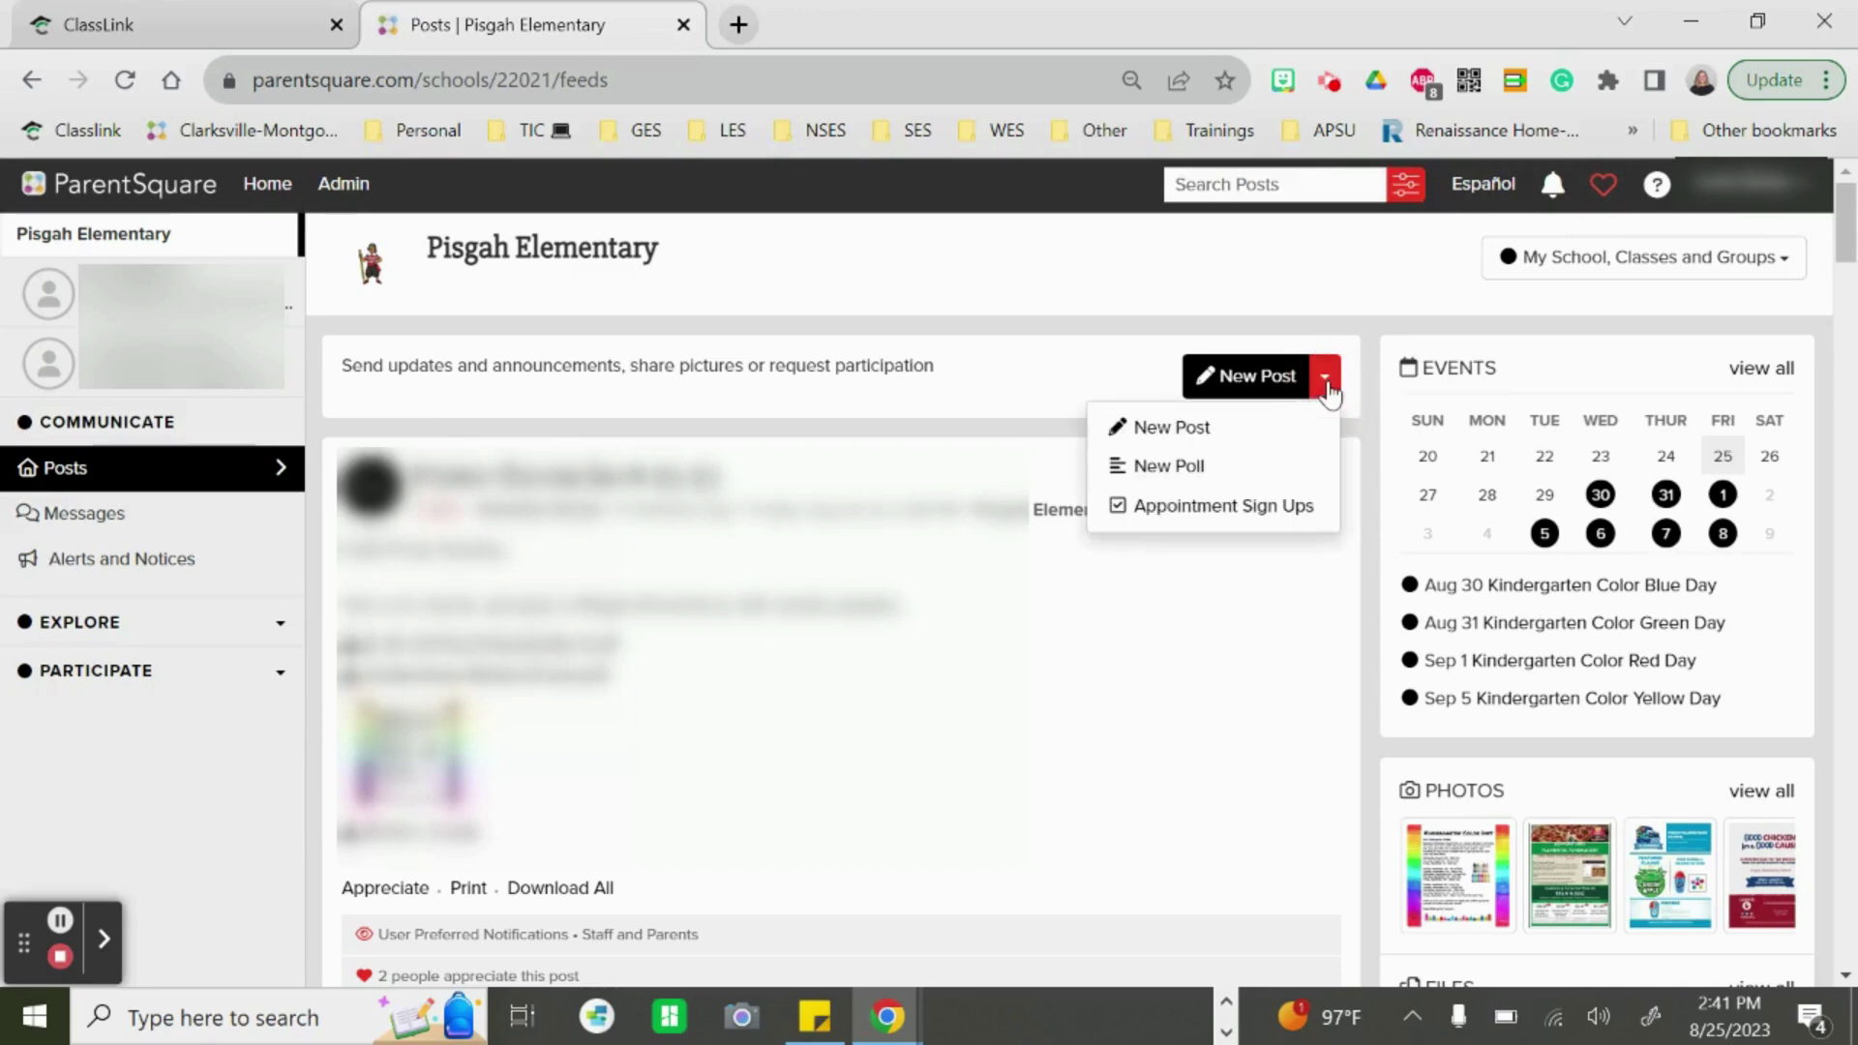
pyautogui.click(1271, 516)
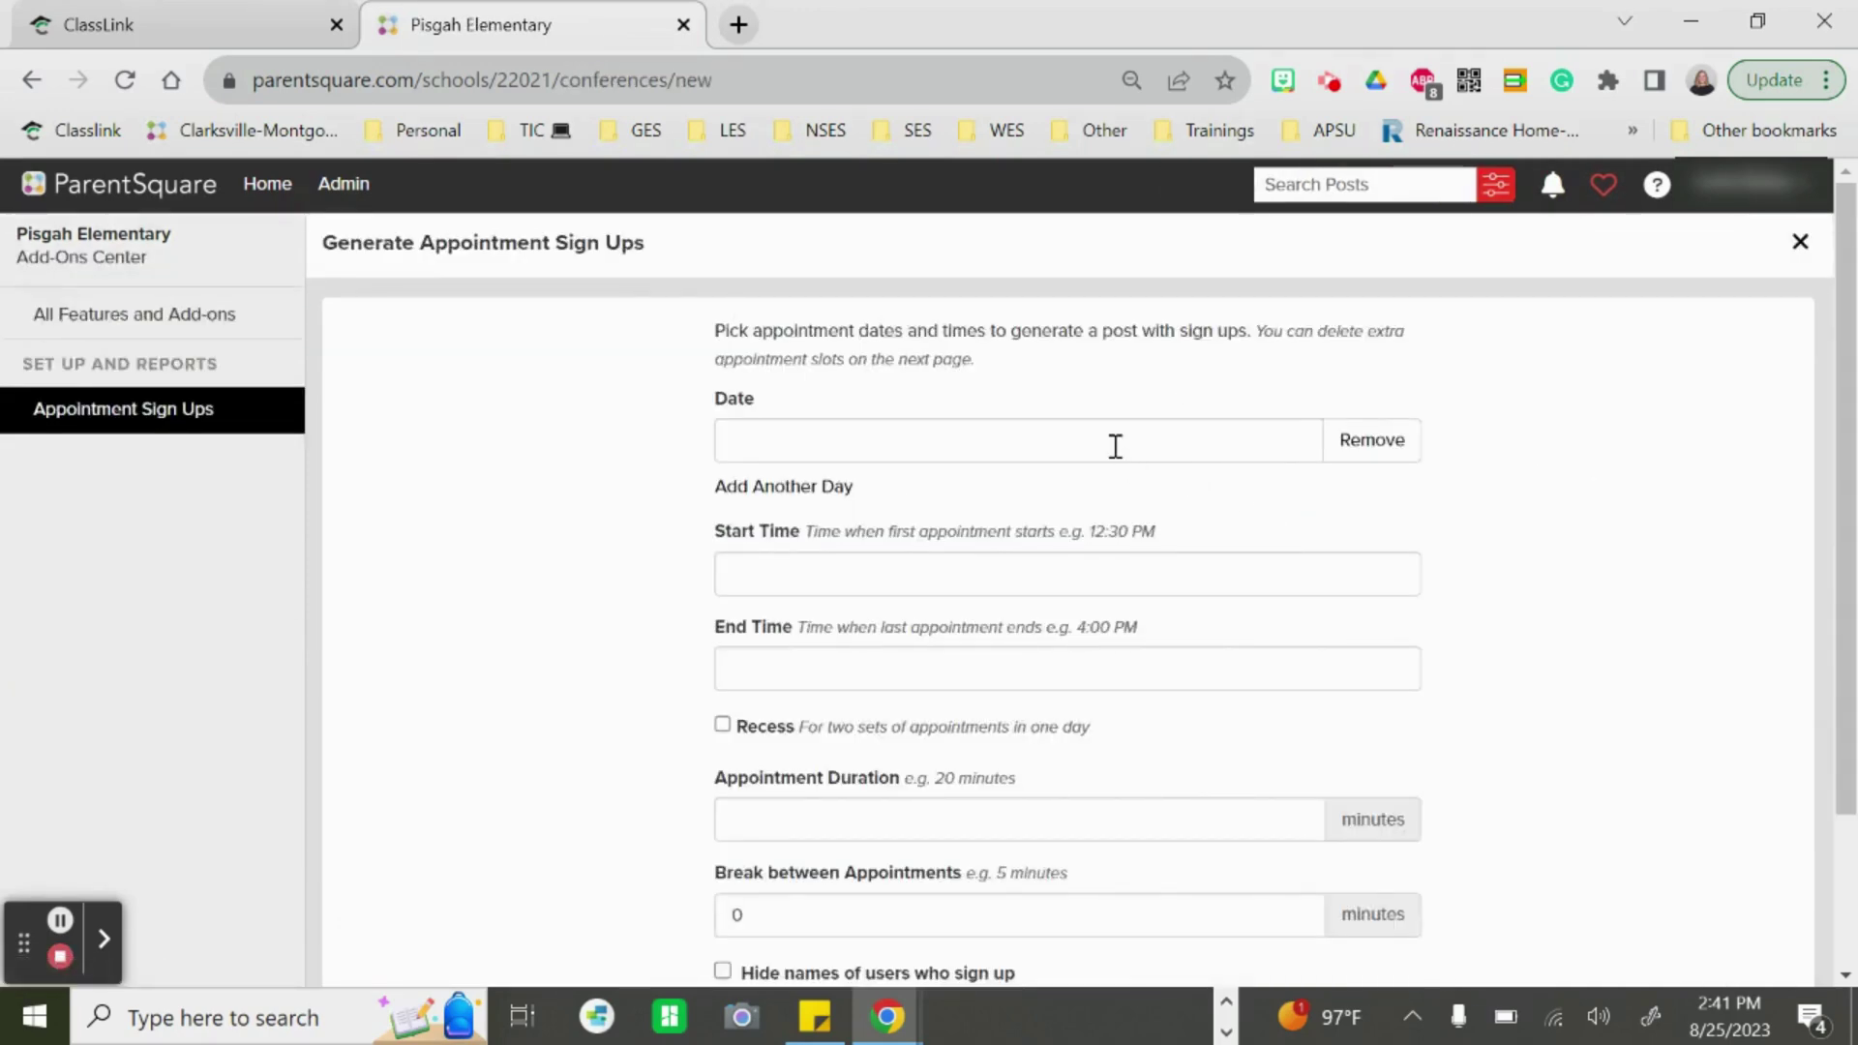
pyautogui.click(1115, 446)
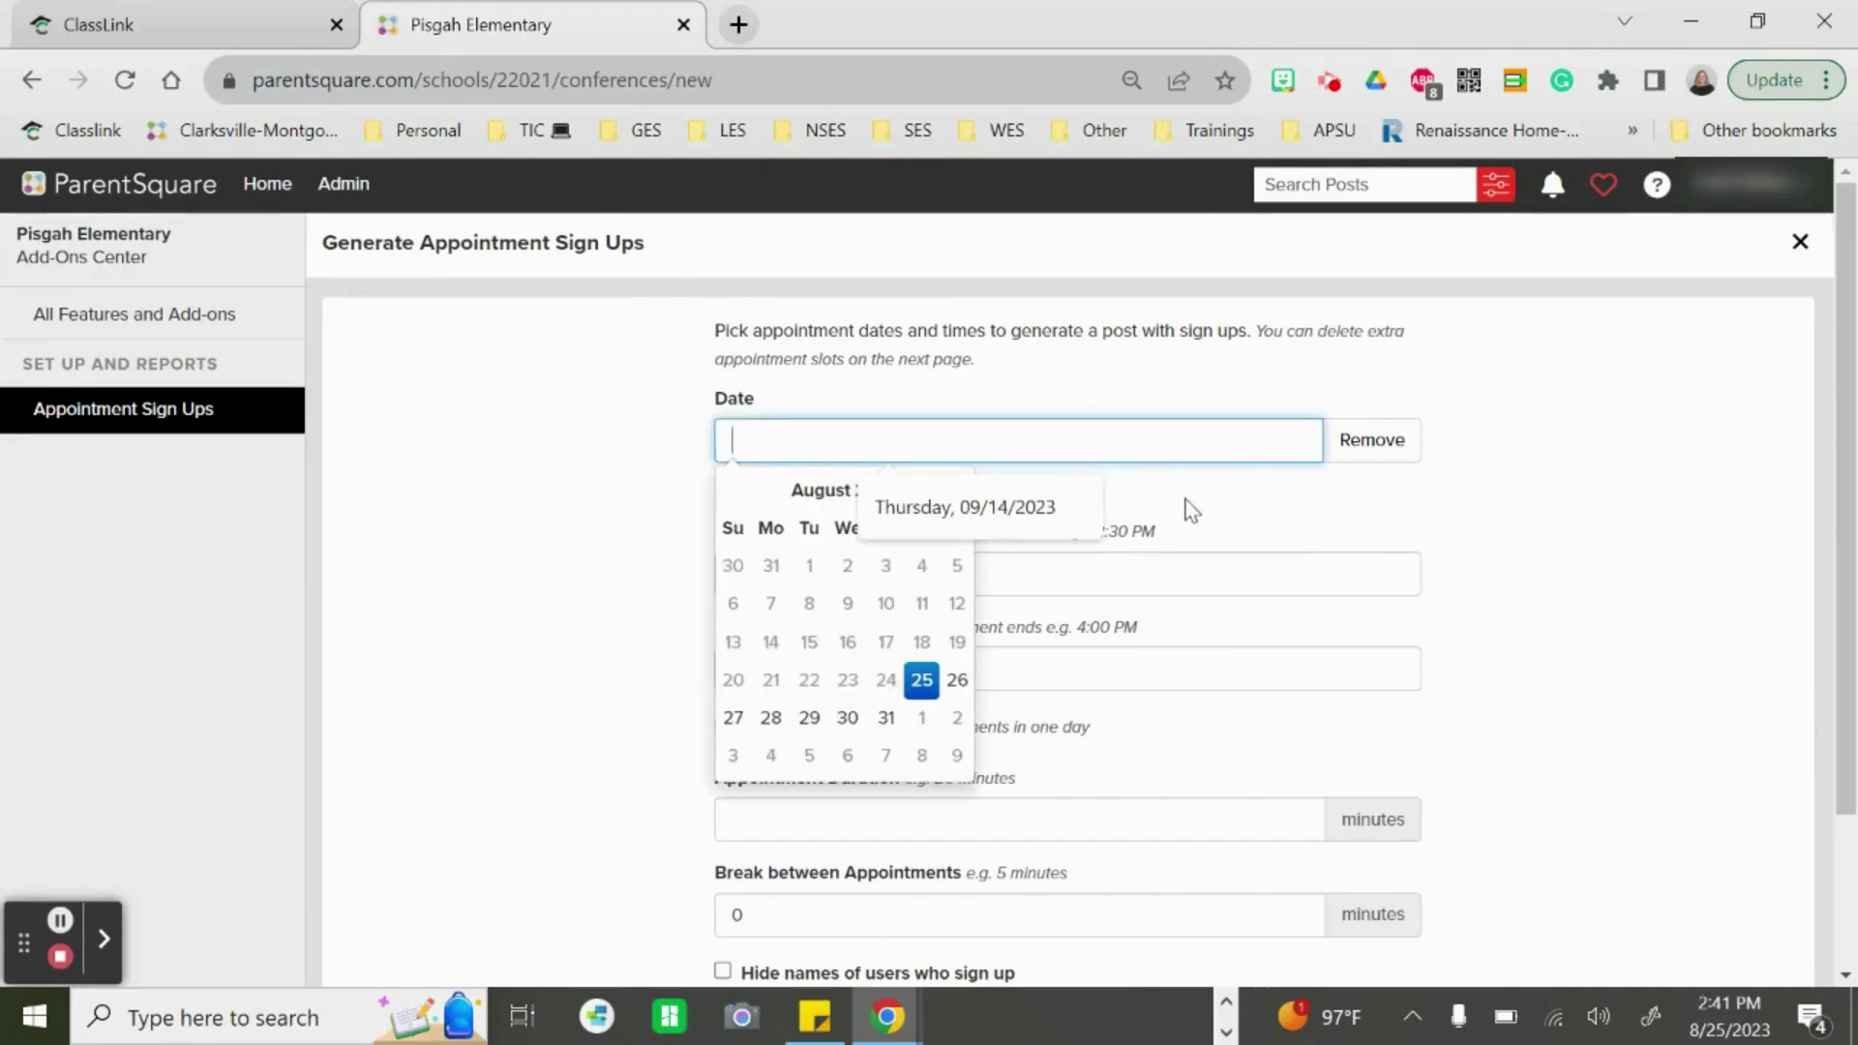
pyautogui.click(1033, 524)
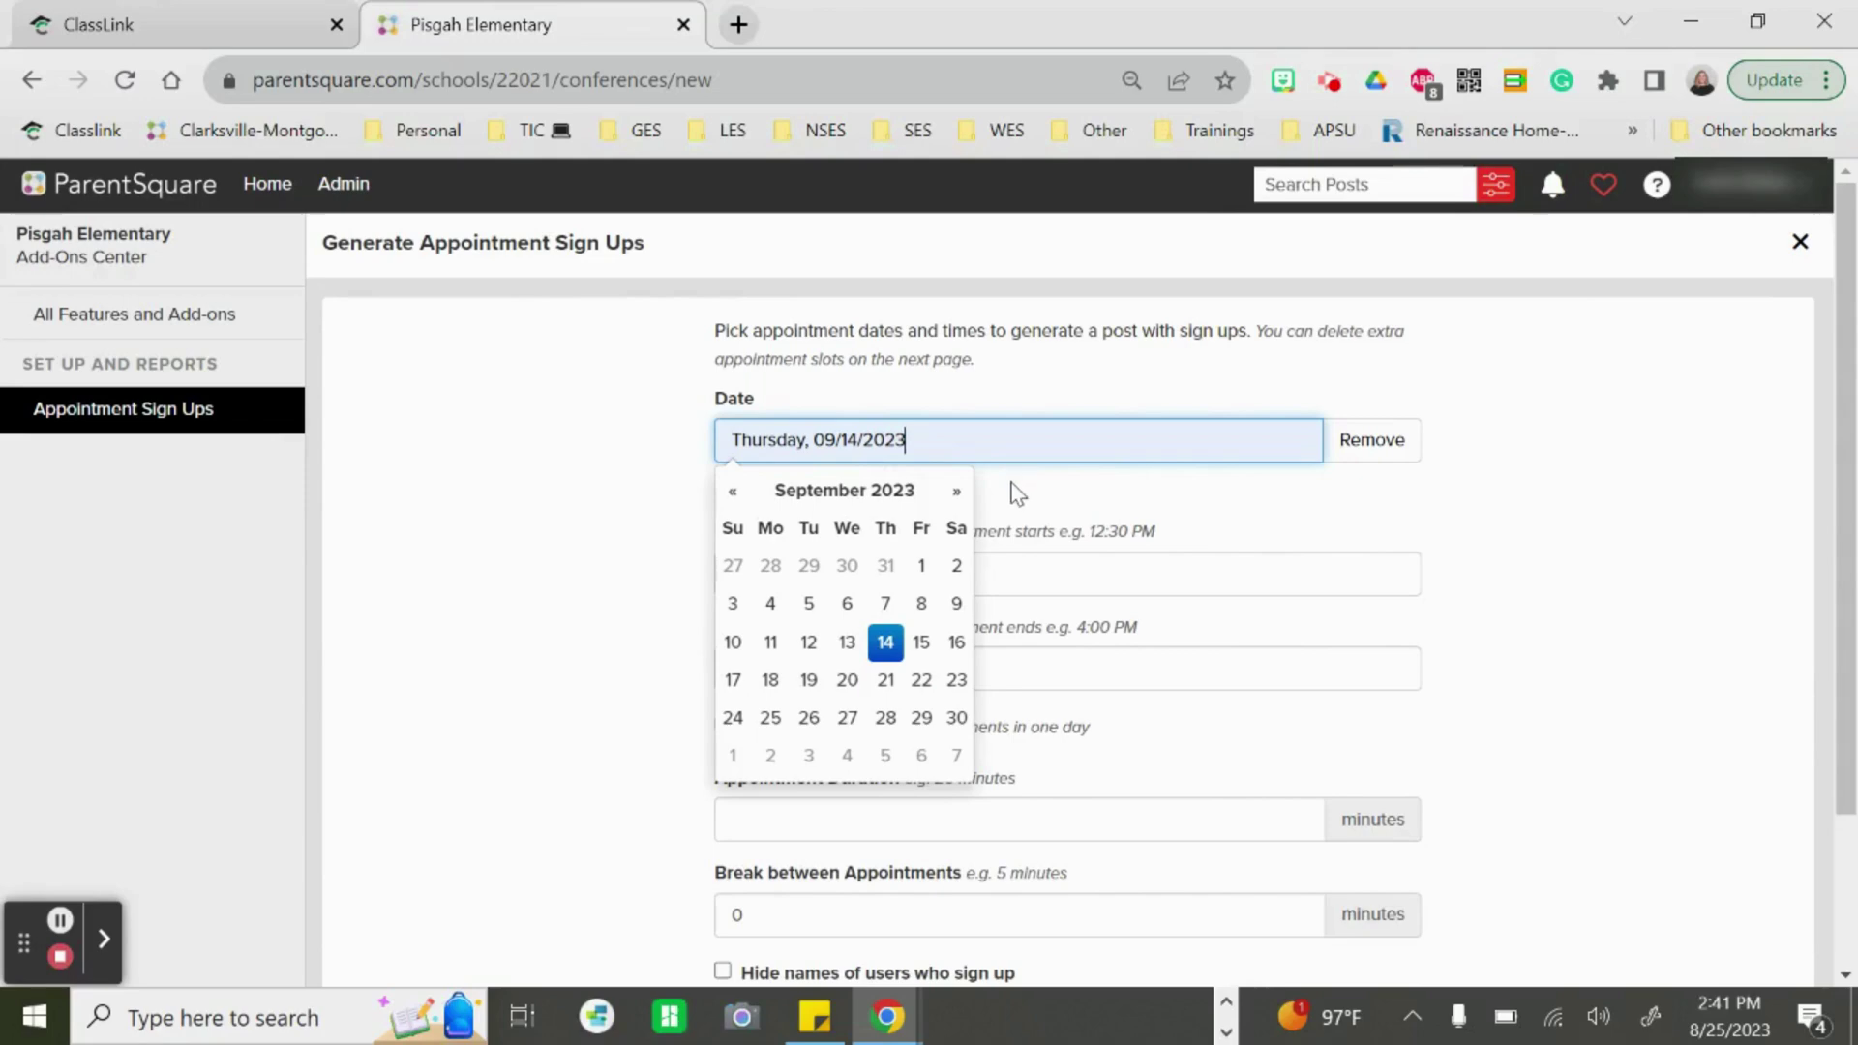
pyautogui.click(1011, 495)
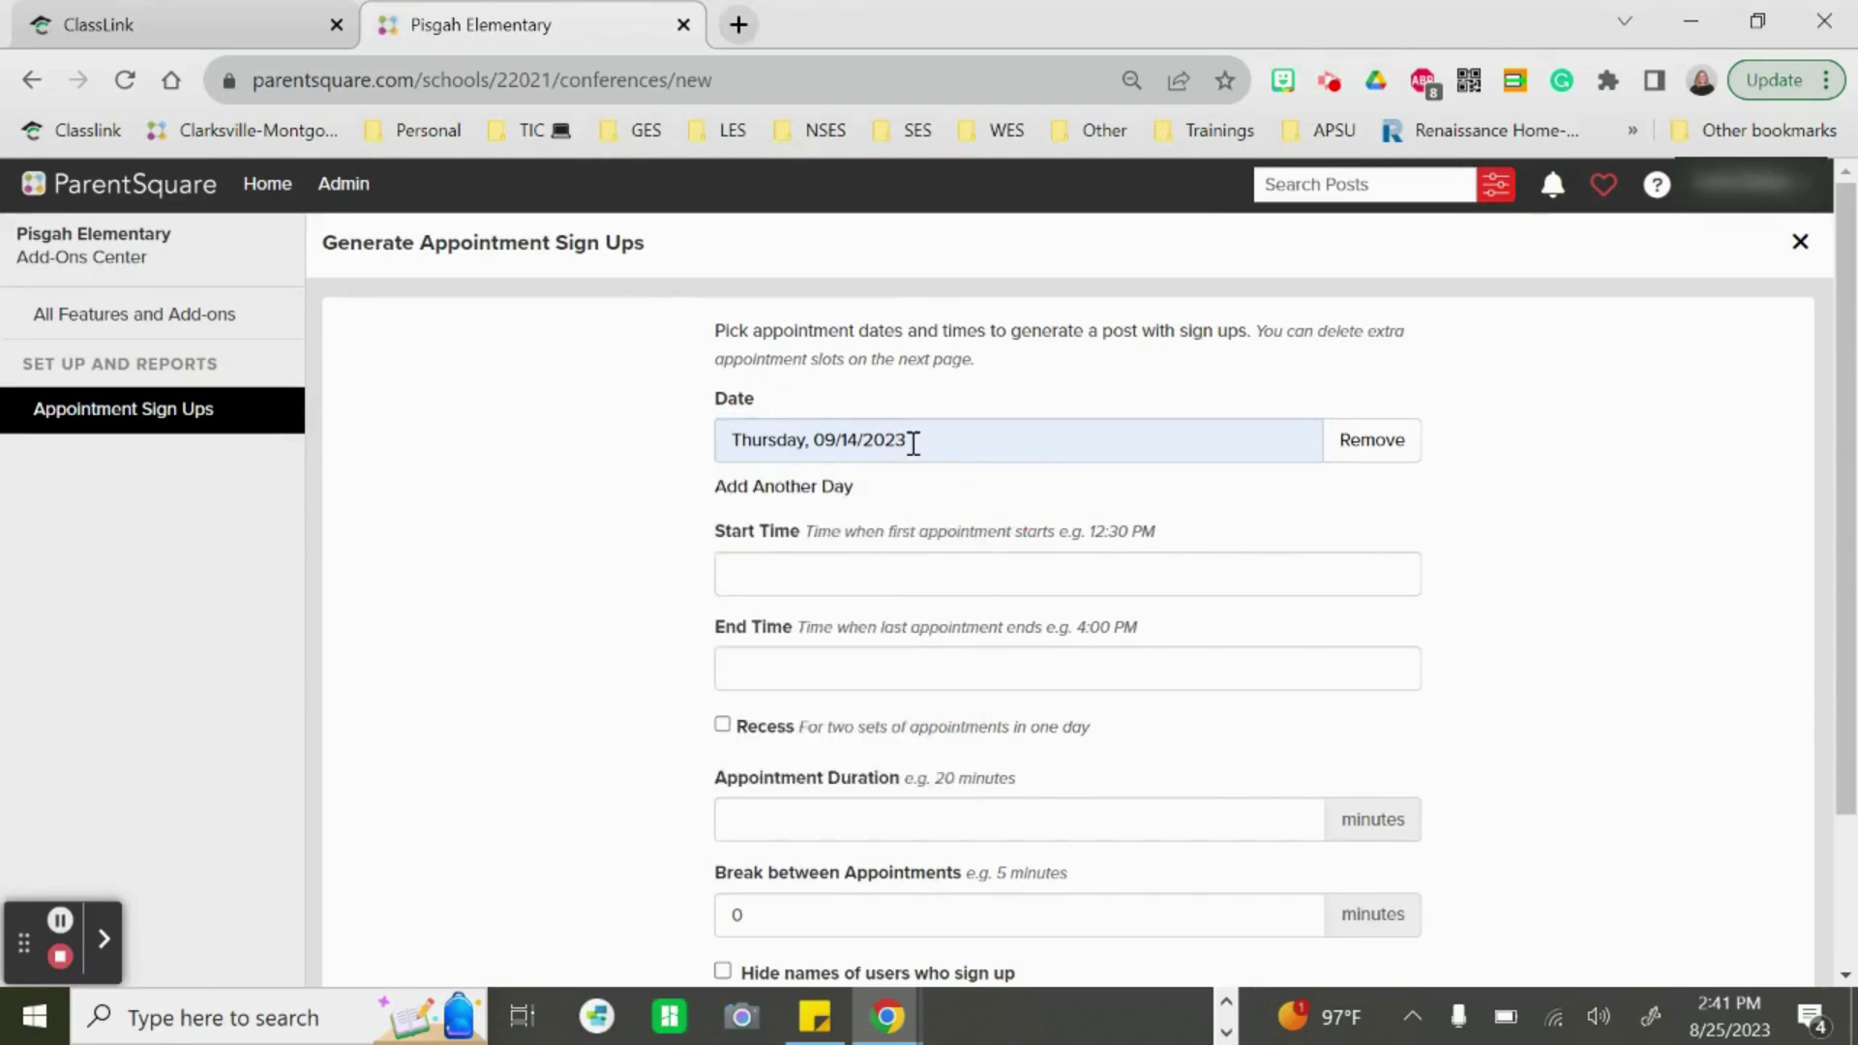
# Add a second conference day on Thursday 09/28/2023
pyautogui.click(822, 487)
pyautogui.click(819, 487)
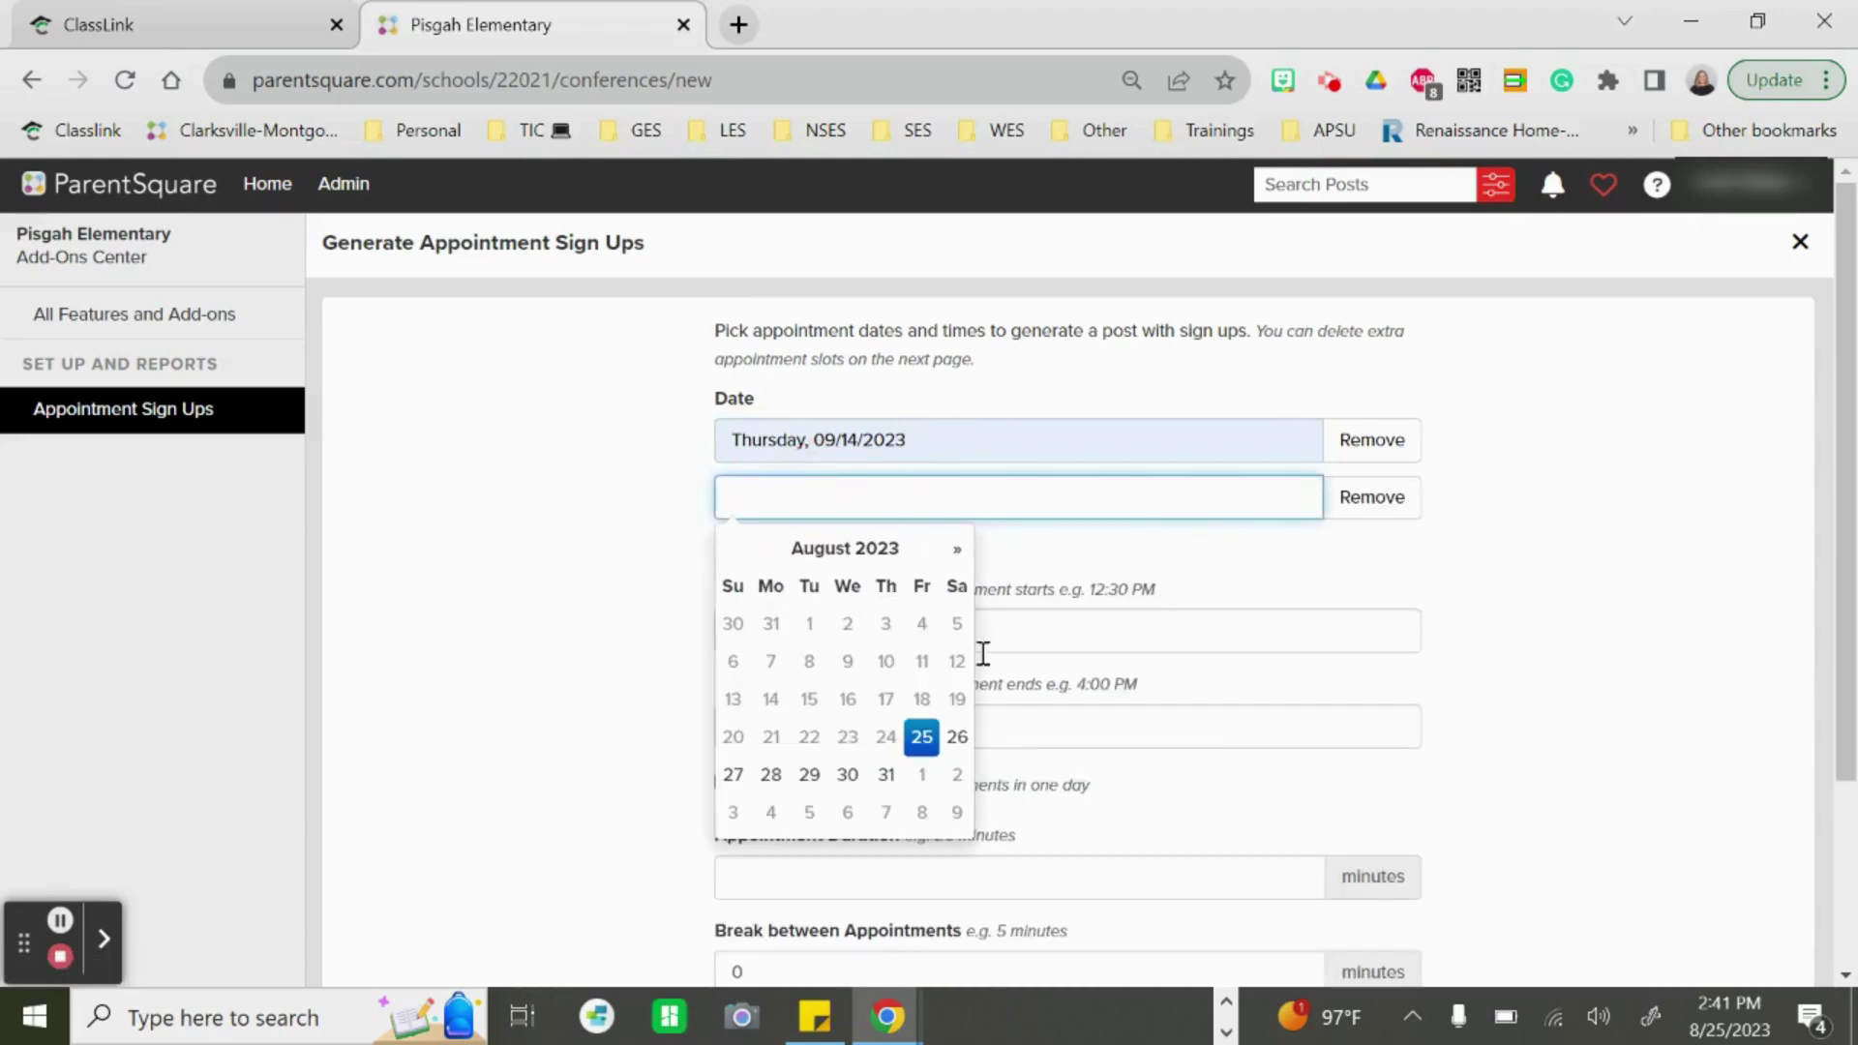
pyautogui.click(957, 548)
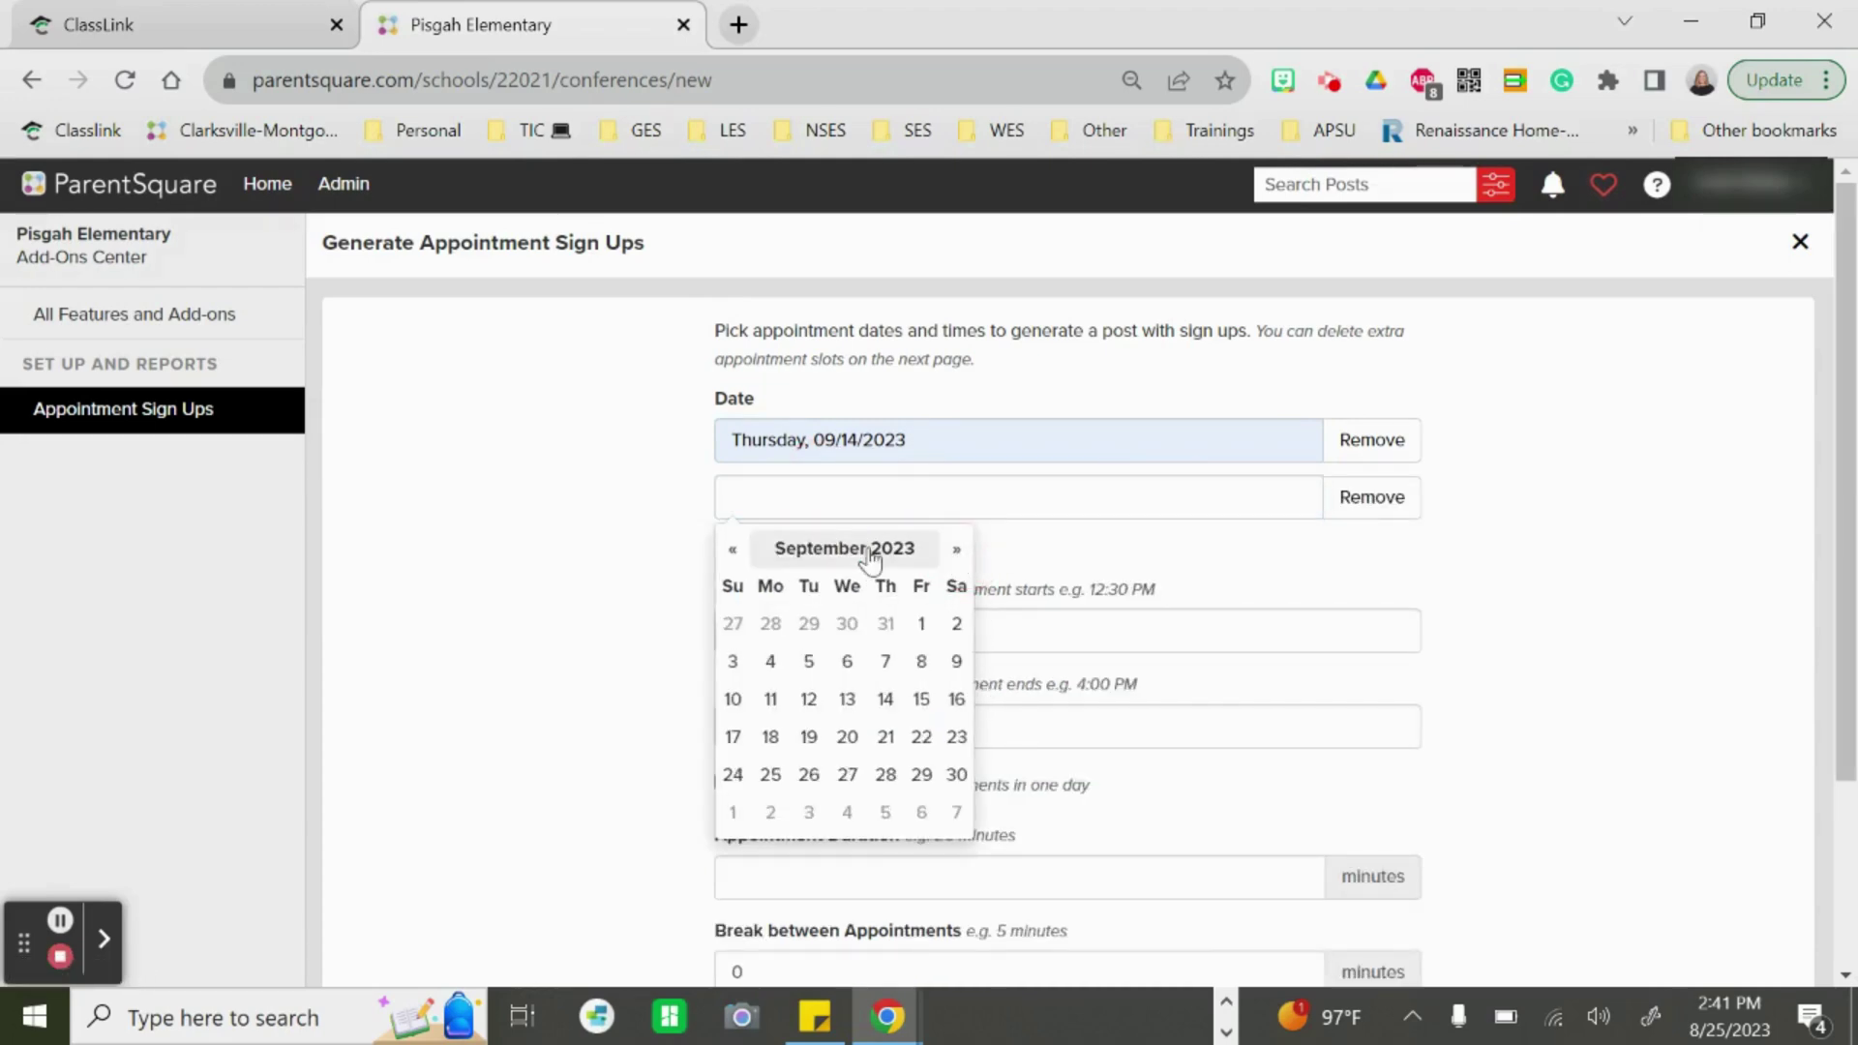
pyautogui.click(886, 775)
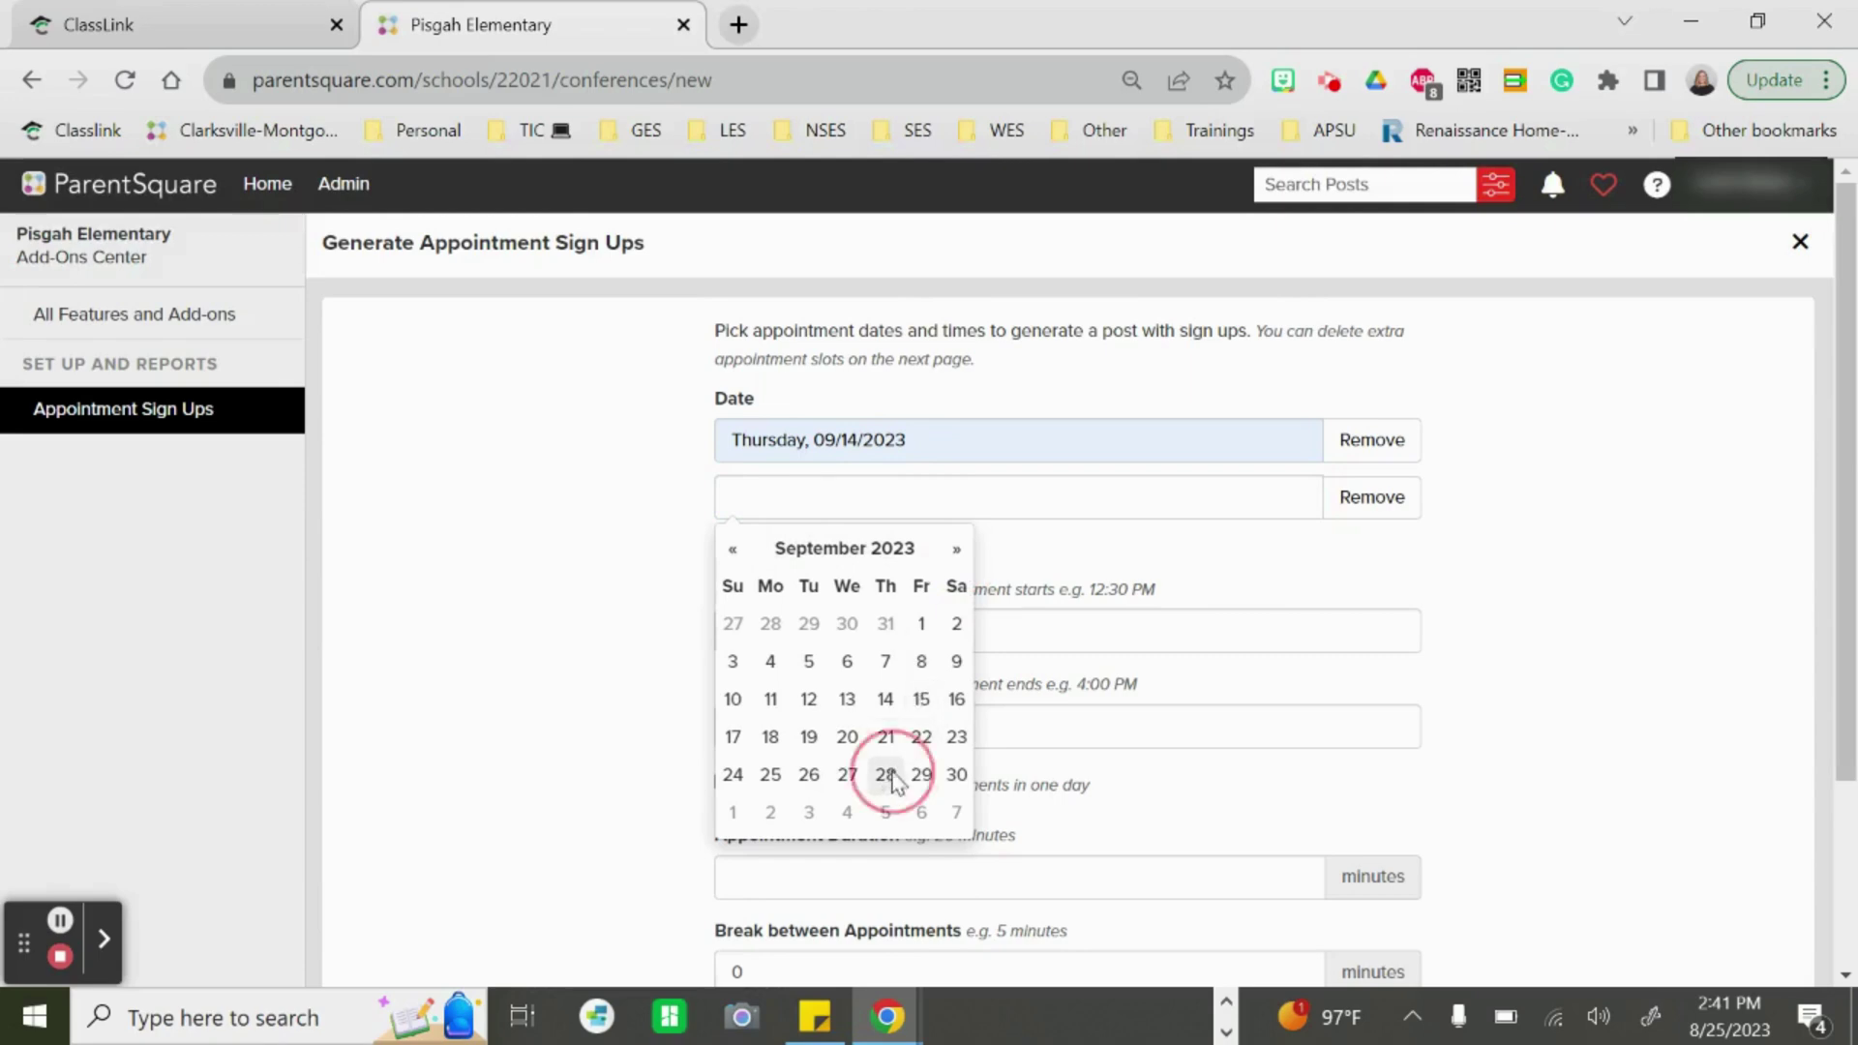
pyautogui.click(986, 631)
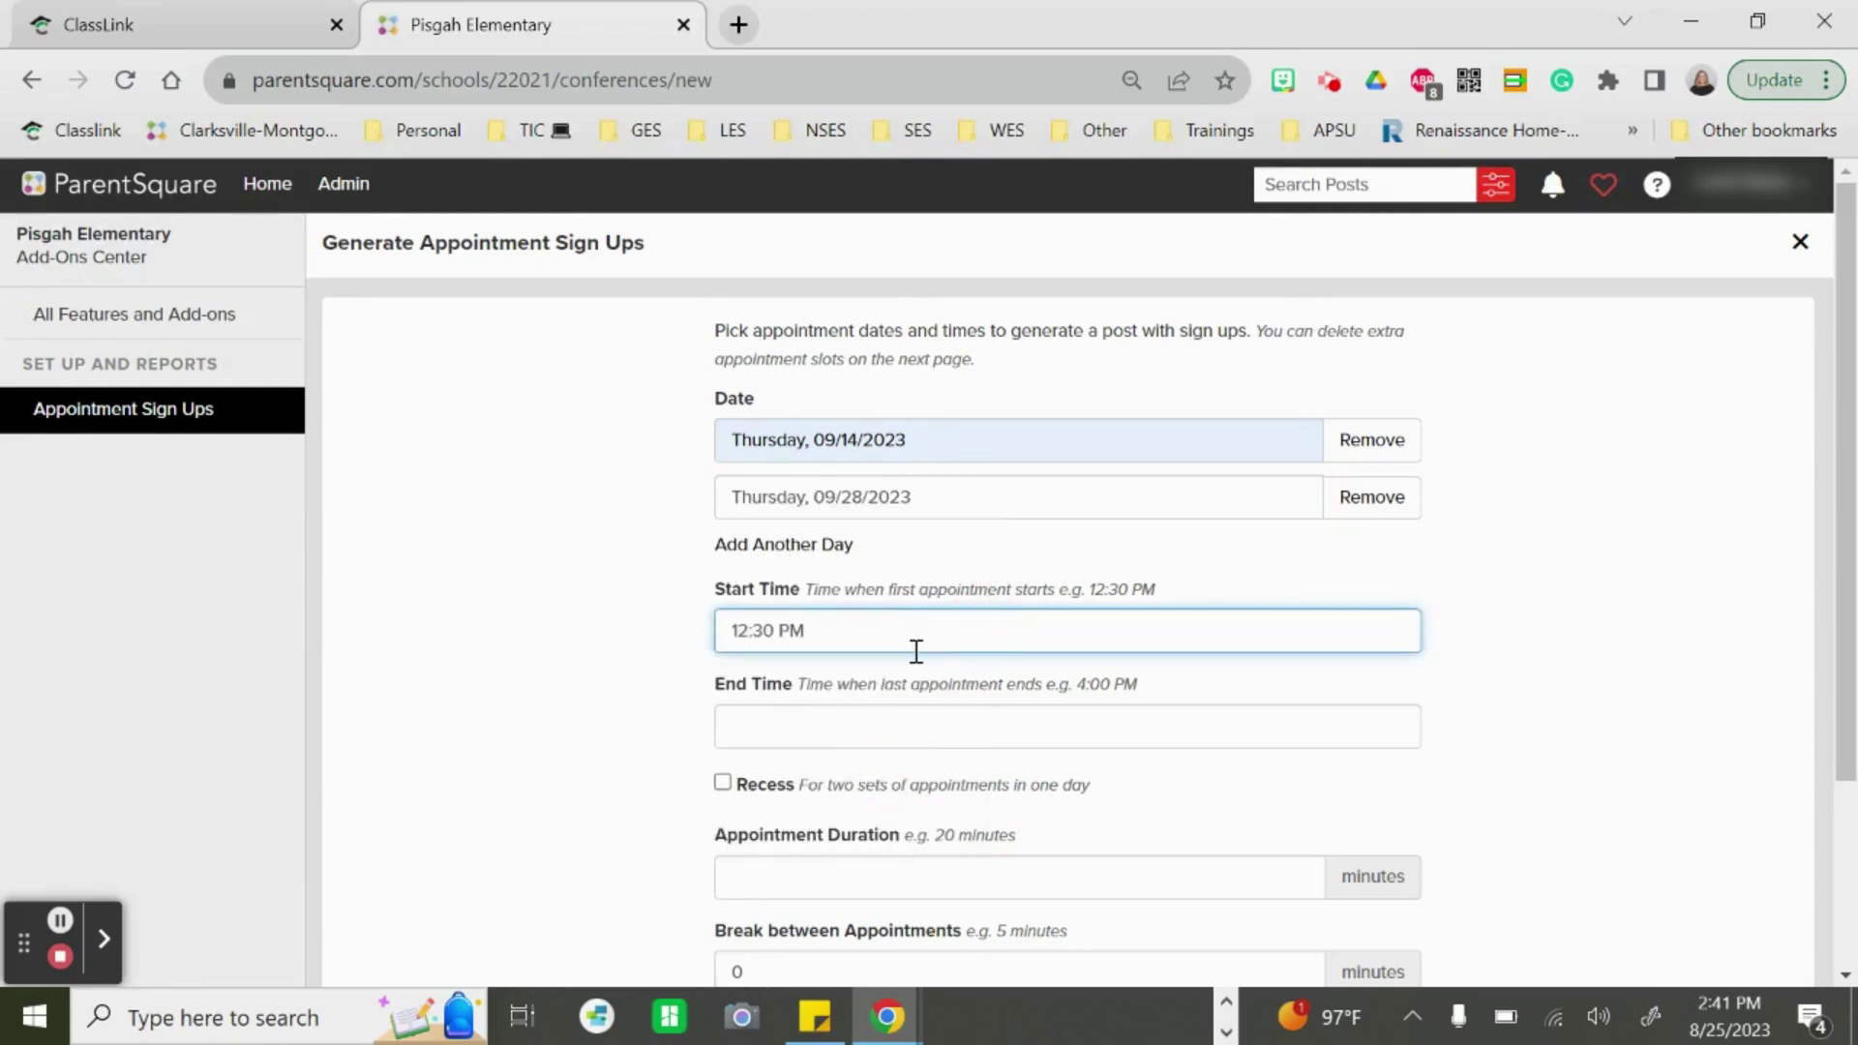
# Set appointments to start at 04:30 PM with the last ending at 07:30 PM
pyautogui.write('4p')
pyautogui.press('Tab')
pyautogui.write('5')
pyautogui.write('30')
pyautogui.click(861, 716)
pyautogui.write('4:00 PM')
pyautogui.write('7:00 AM')
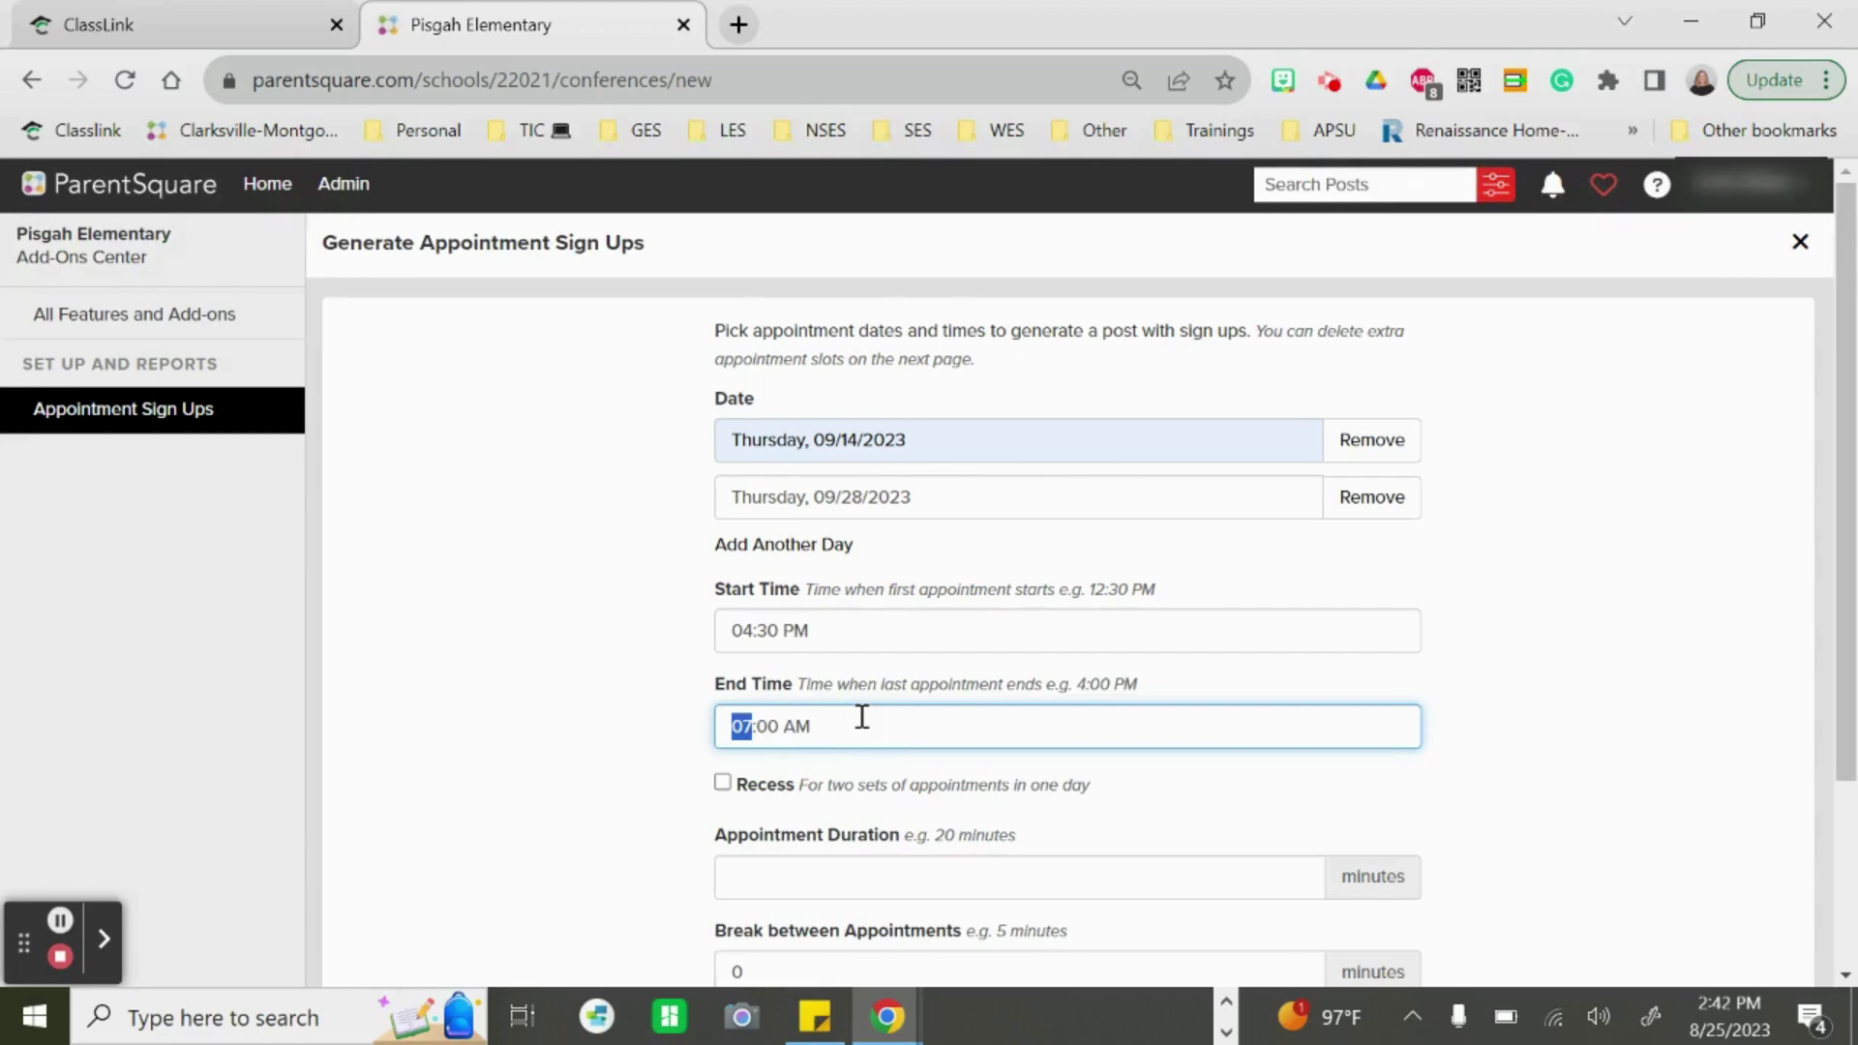
pyautogui.press('Tab')
pyautogui.write('30')
pyautogui.press('Tab')
pyautogui.write('p')
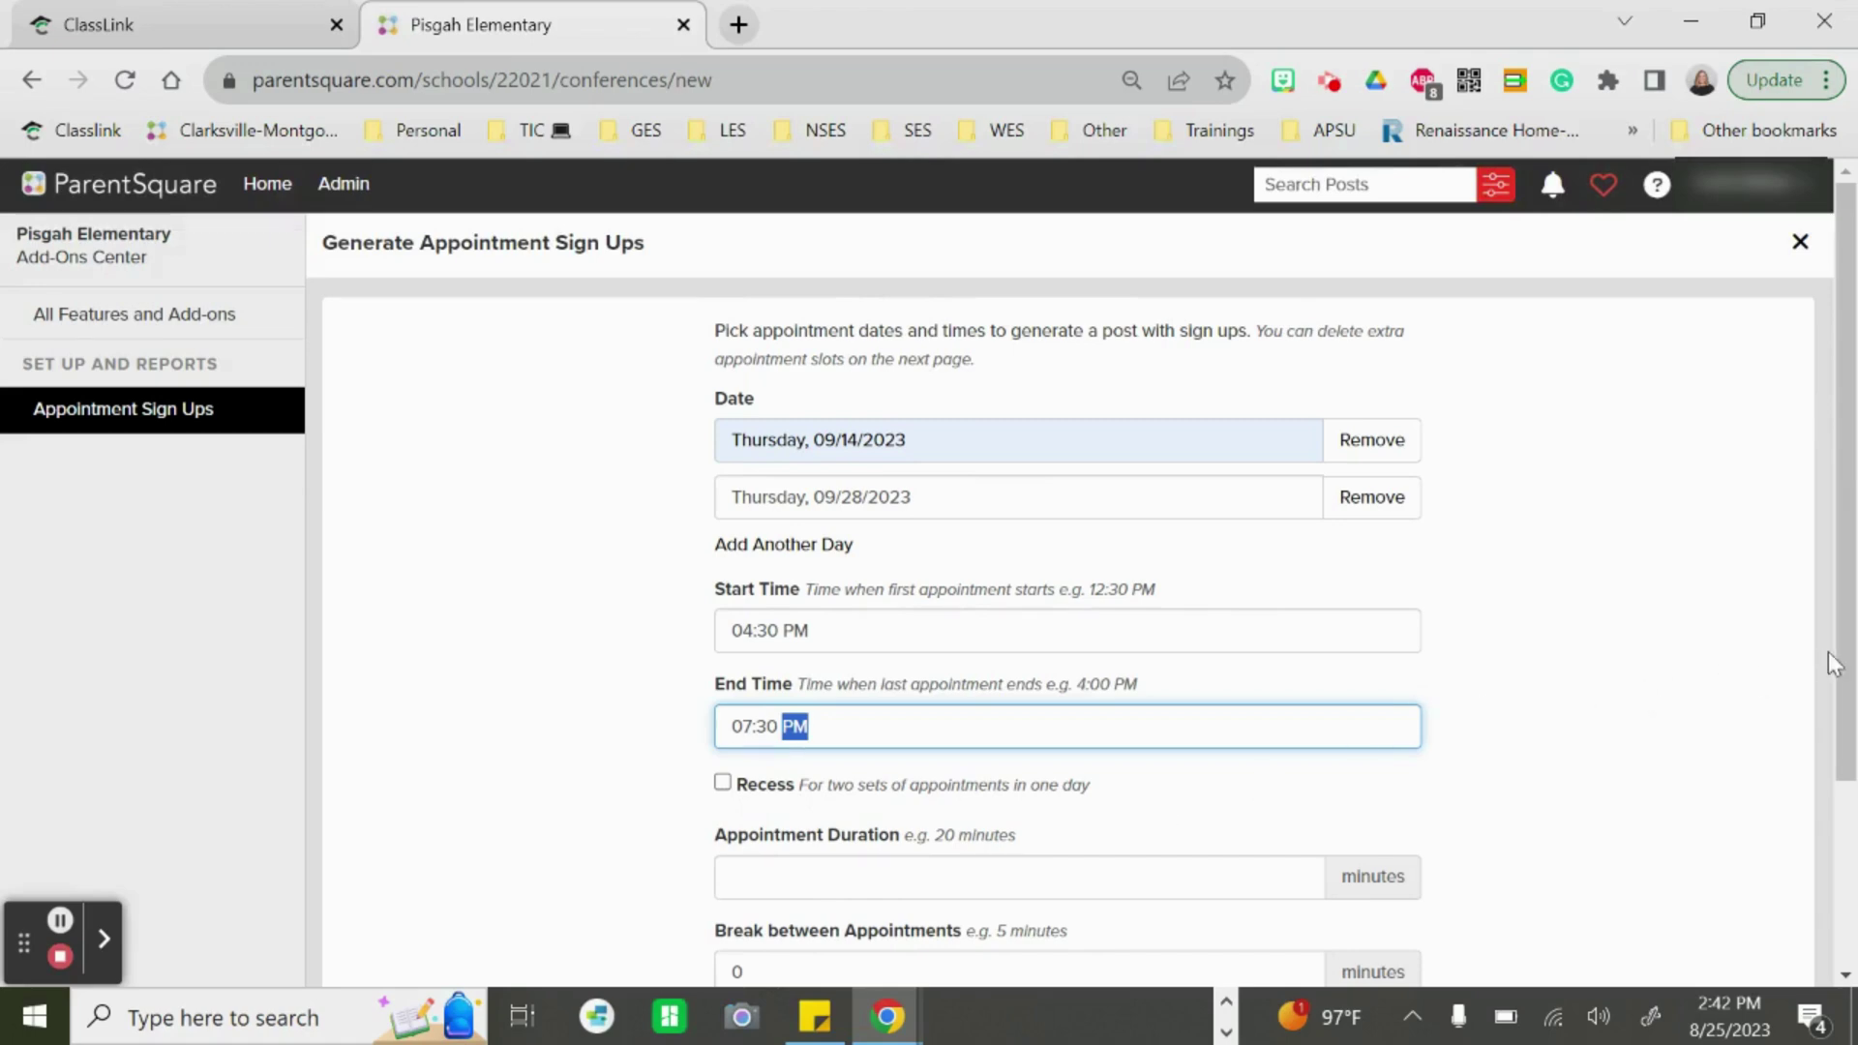
pyautogui.moveTo(1848, 658); pyautogui.dragTo(1817, 884)
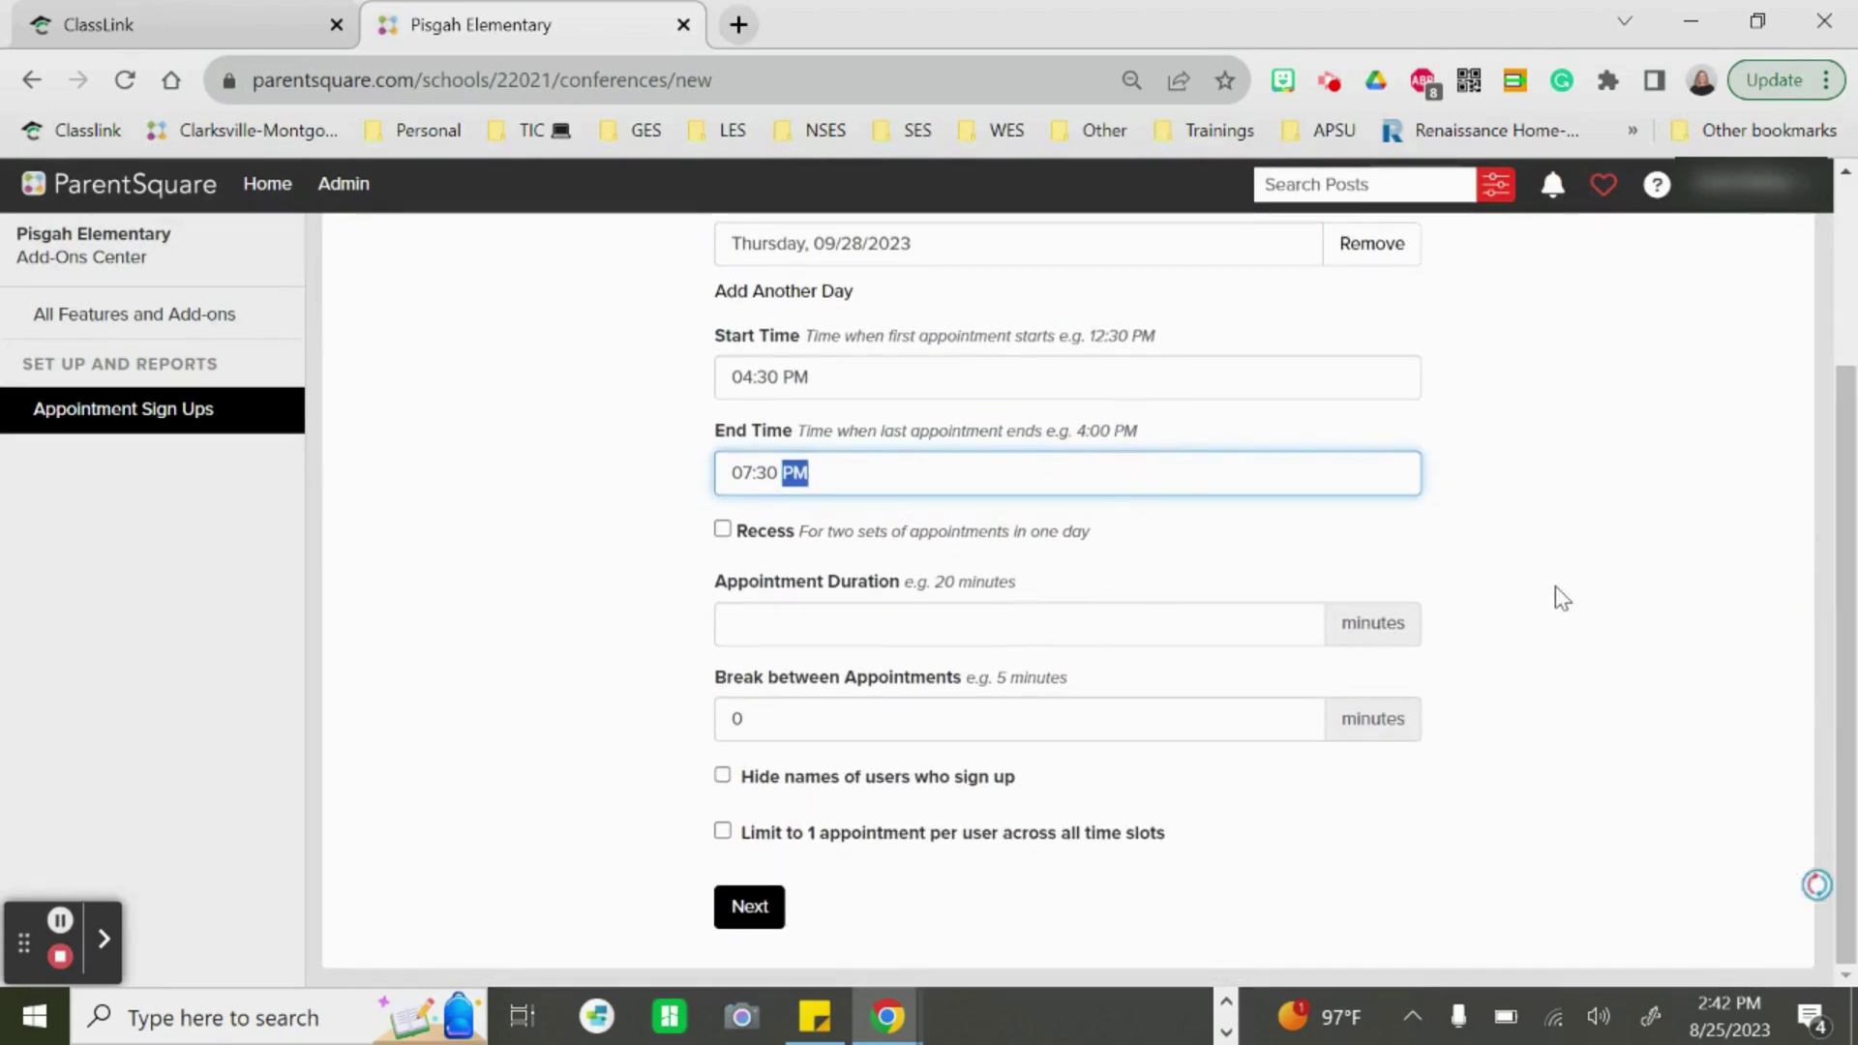
# Generate 20-minute slots limited to one appointment per user, with sign-up names hidden
pyautogui.click(1145, 626)
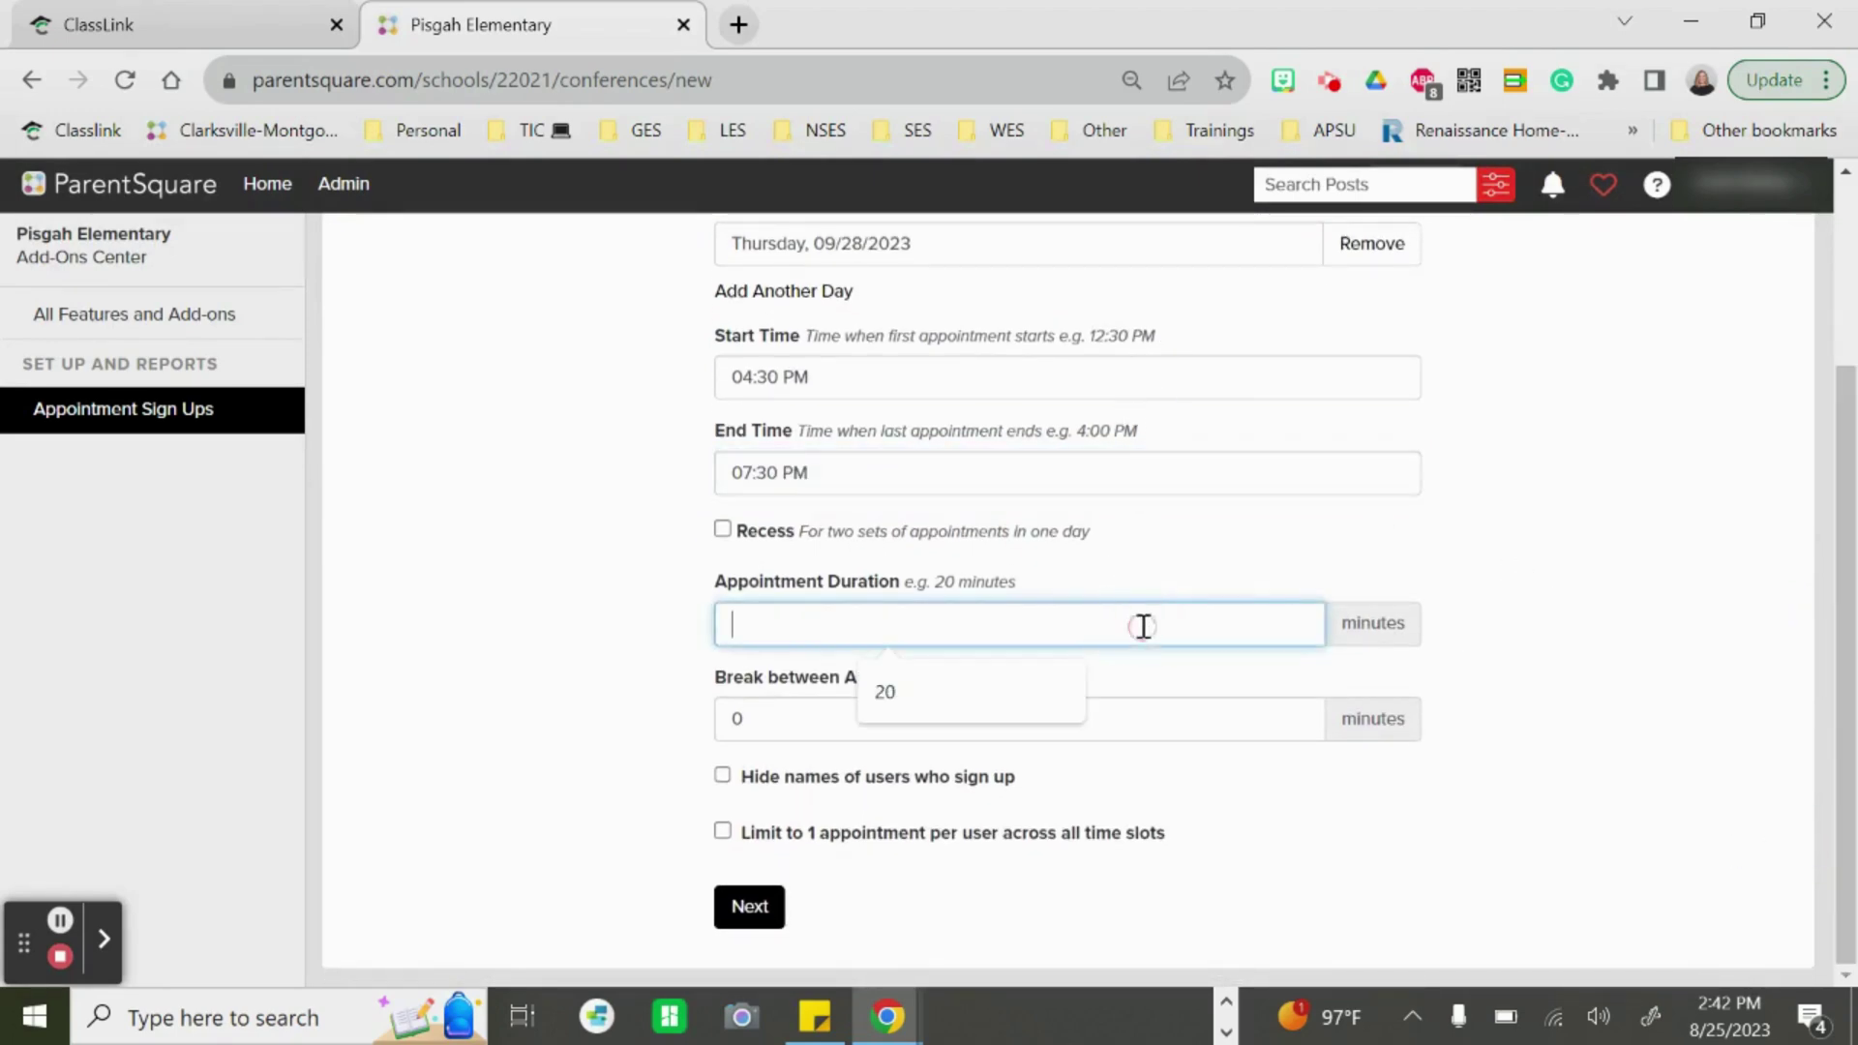
pyautogui.click(882, 691)
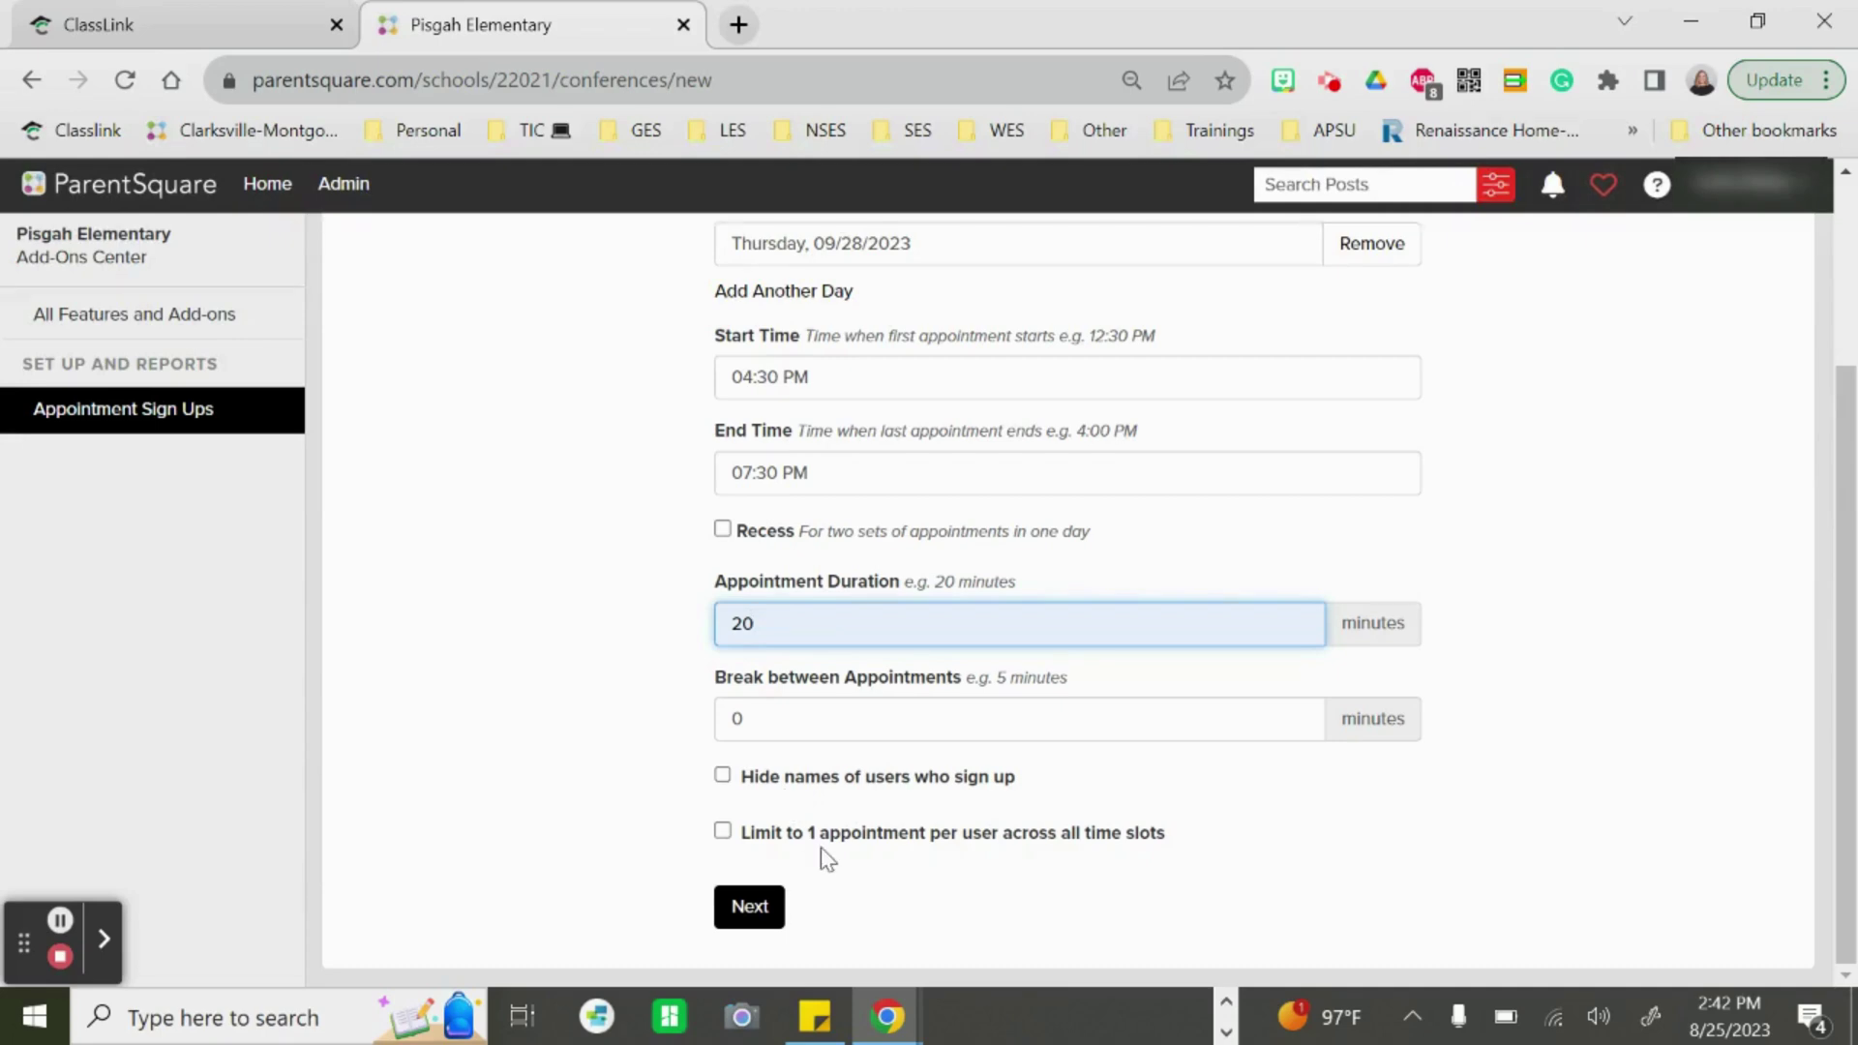
pyautogui.click(723, 831)
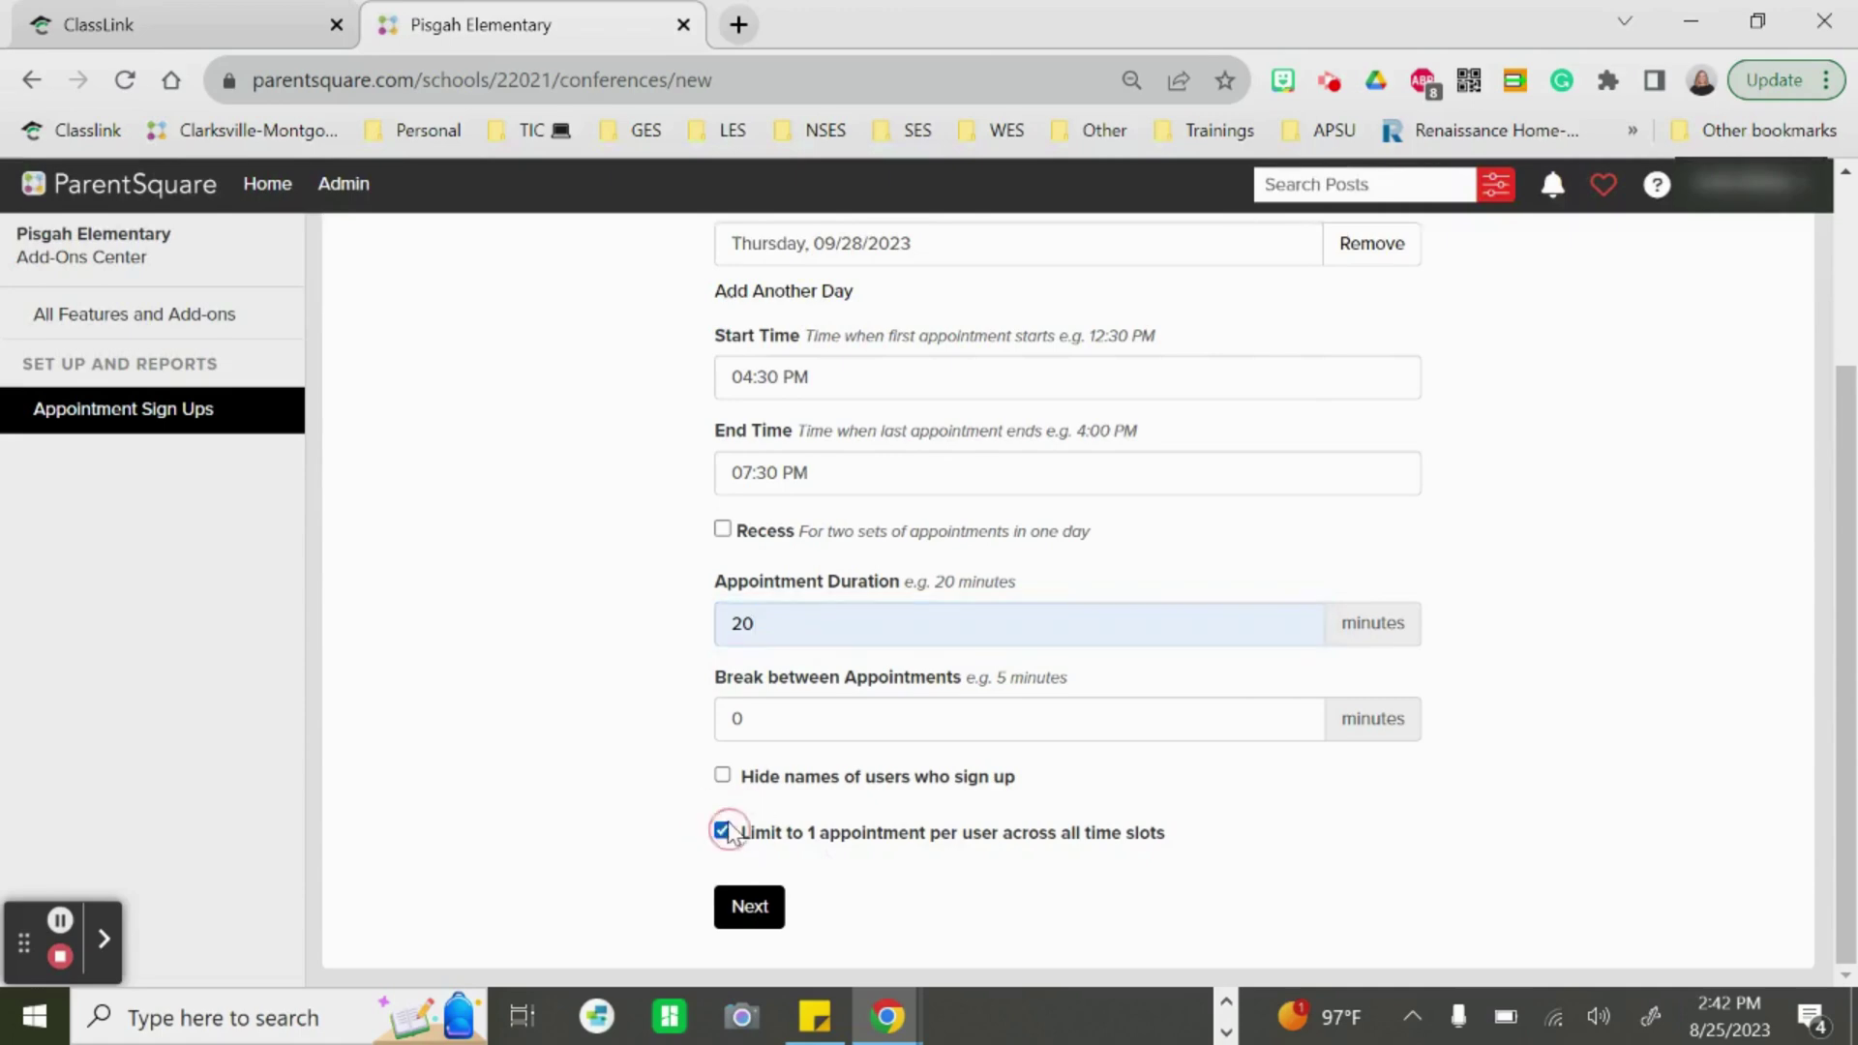
pyautogui.click(723, 776)
pyautogui.click(763, 908)
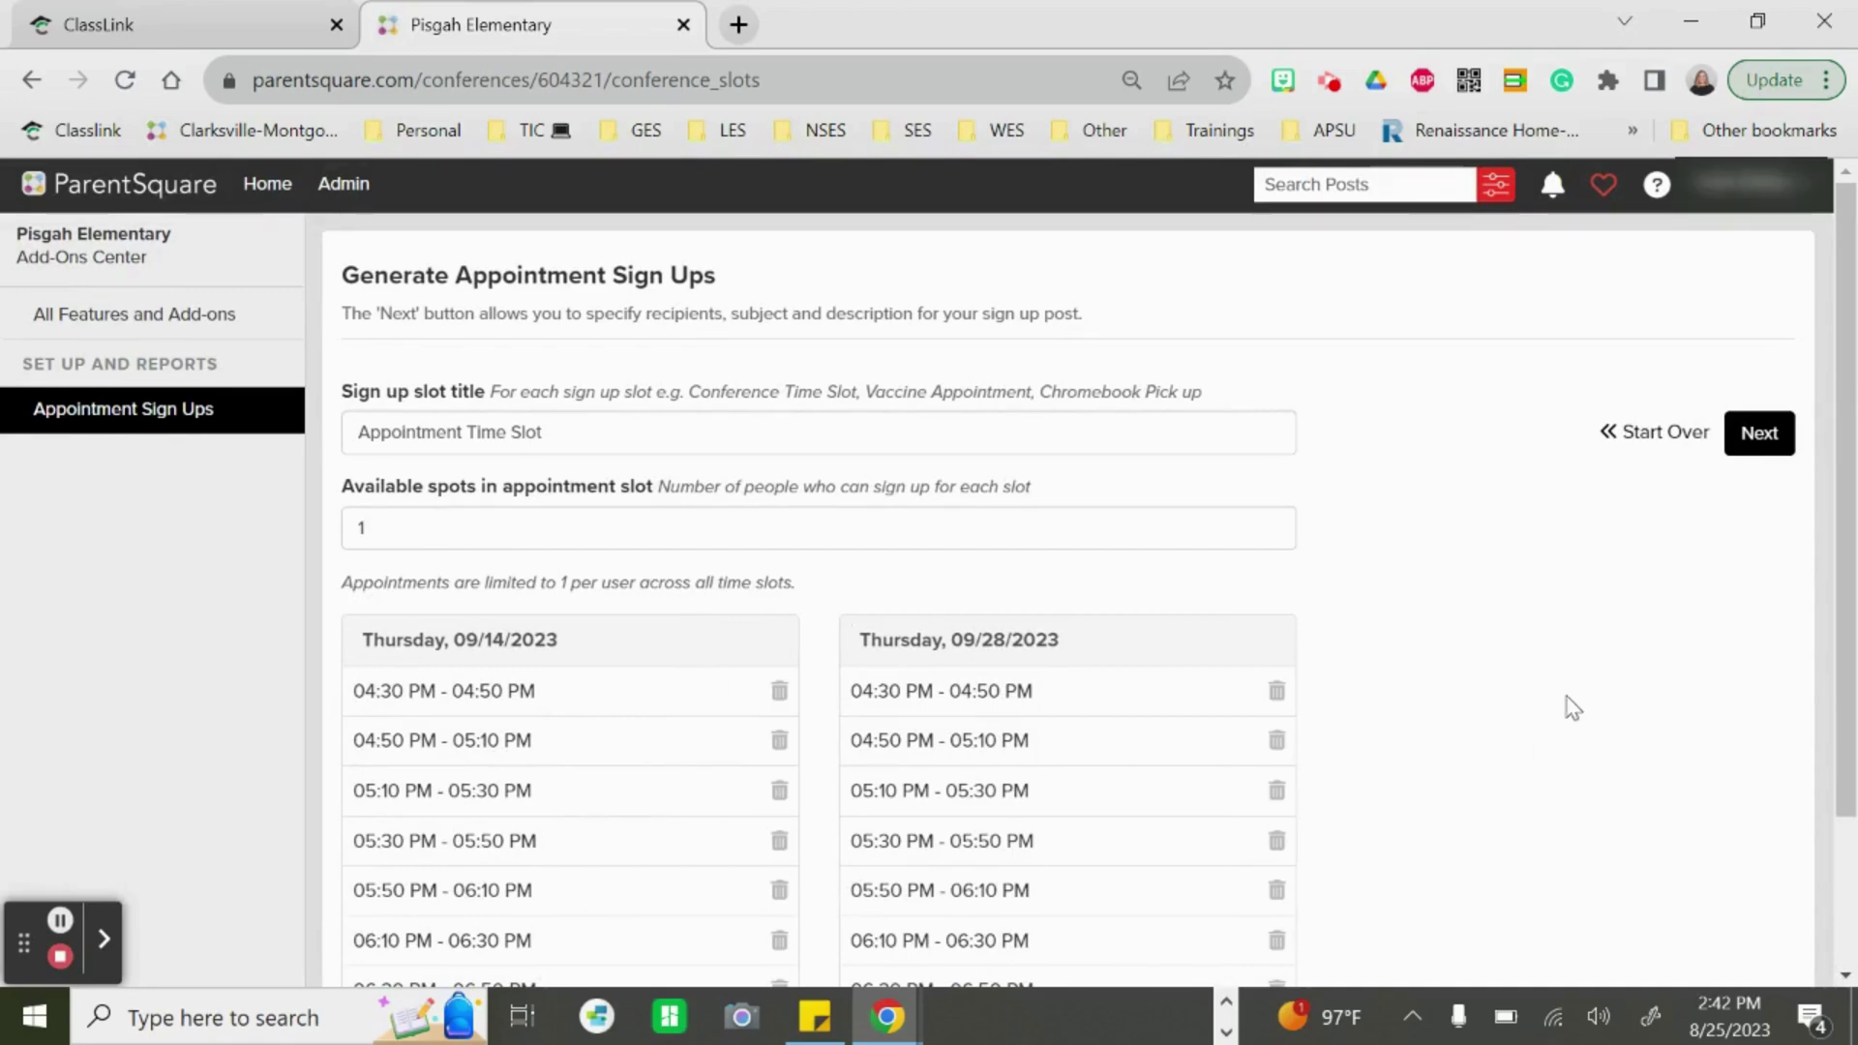
# Rename the slot title to 'Parent Teacher Conferences' and continue to the post editor
pyautogui.scroll(-1, 1573, 707)
pyautogui.scroll(-2, 1569, 706)
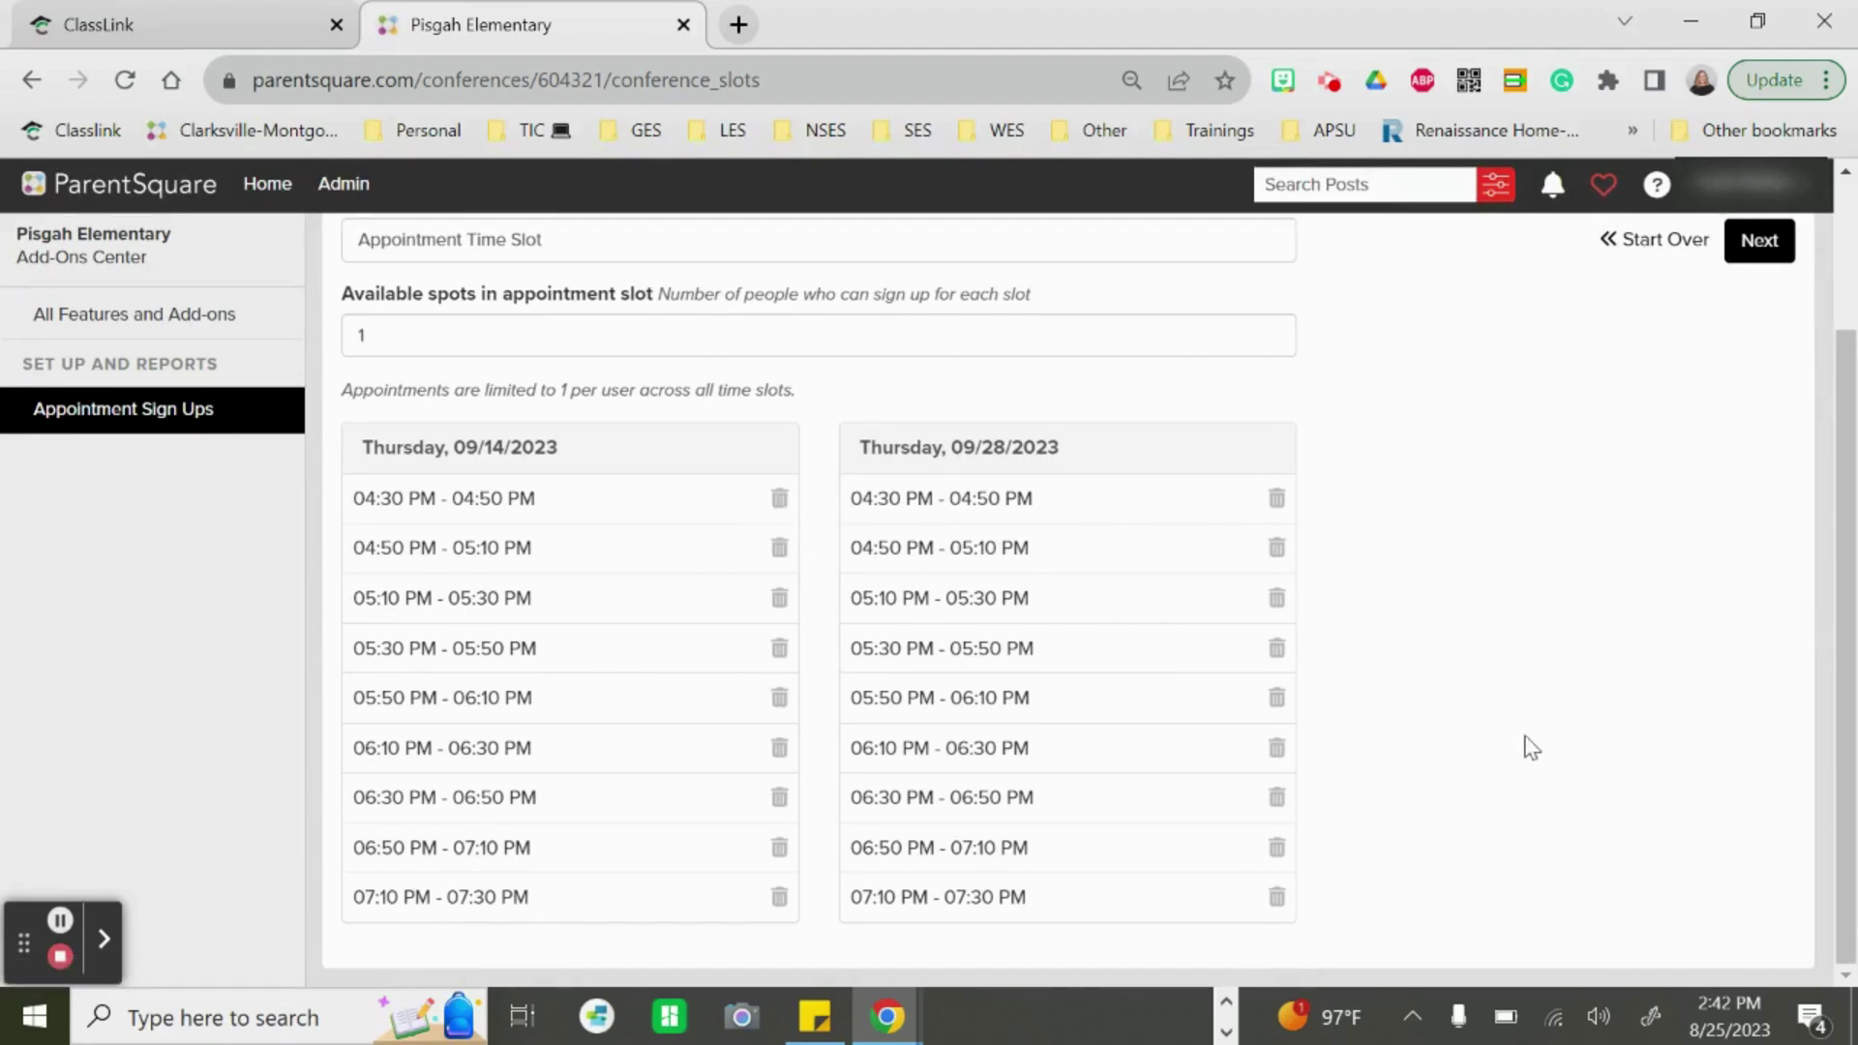
pyautogui.scroll(2, 1577, 786)
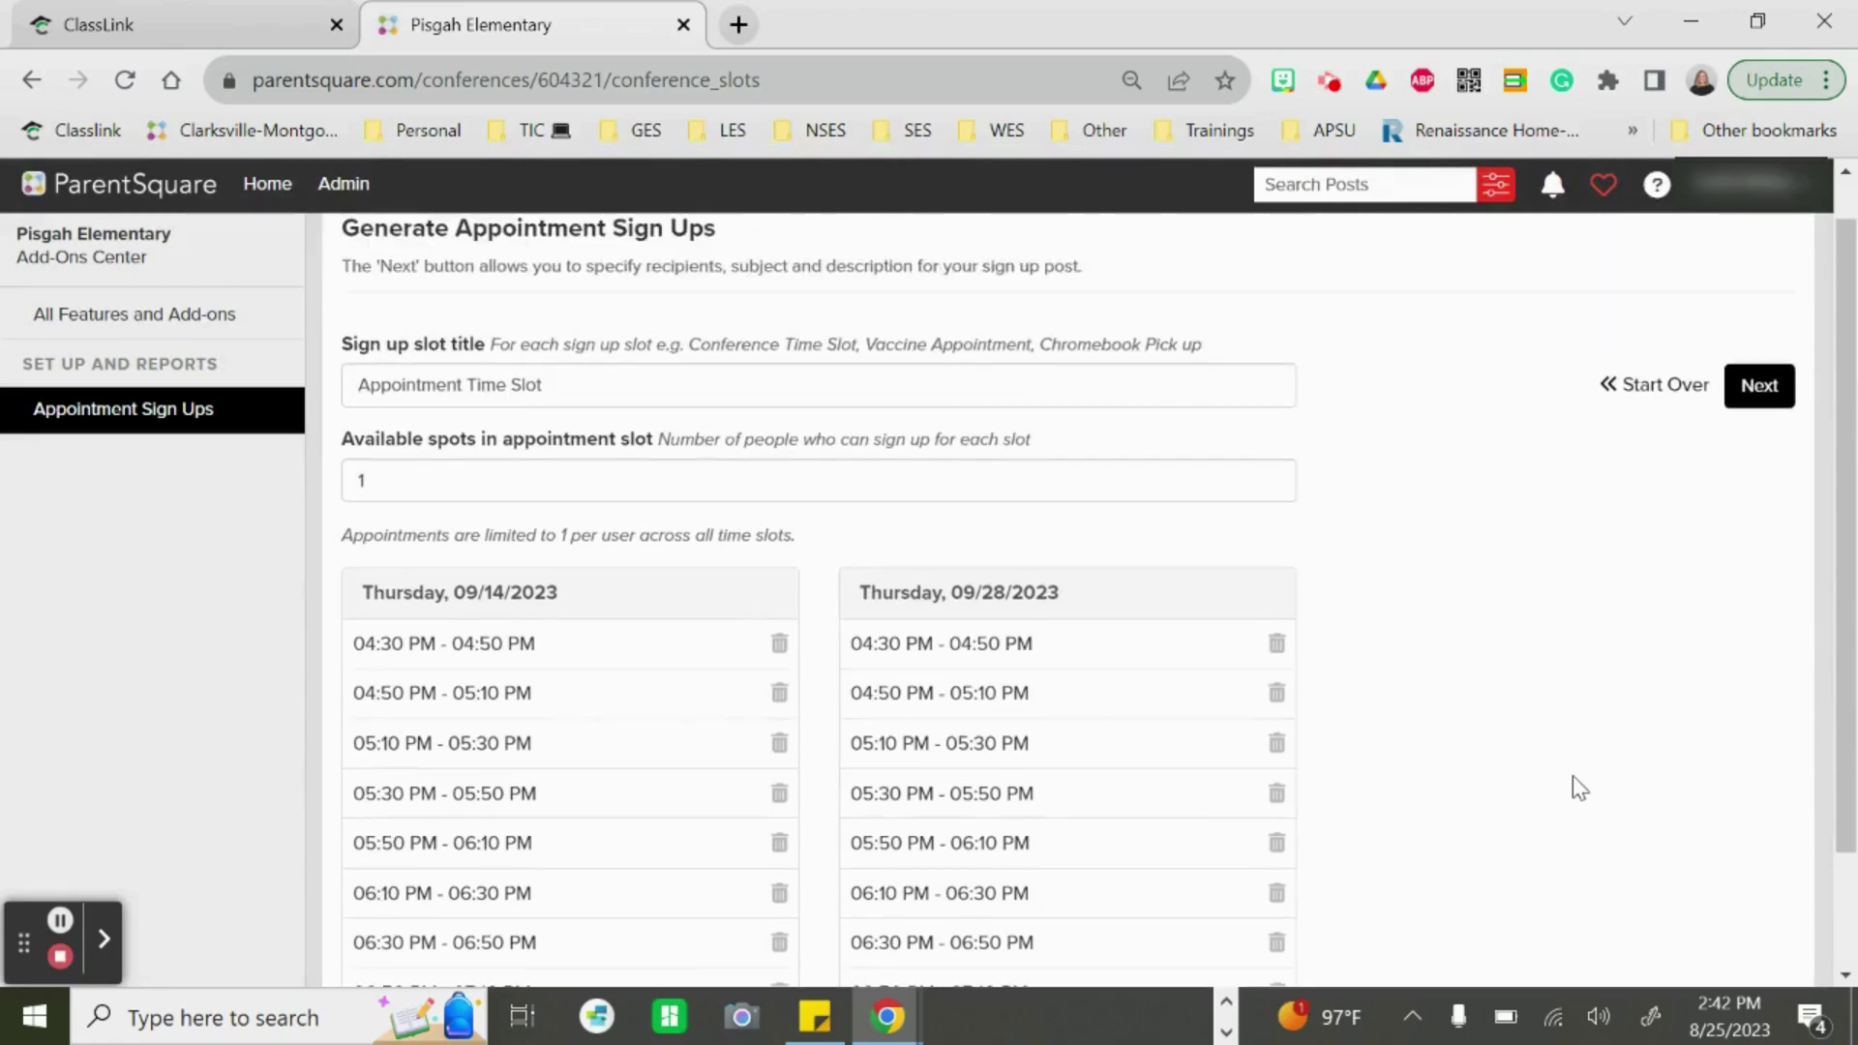
pyautogui.scroll(1, 1571, 786)
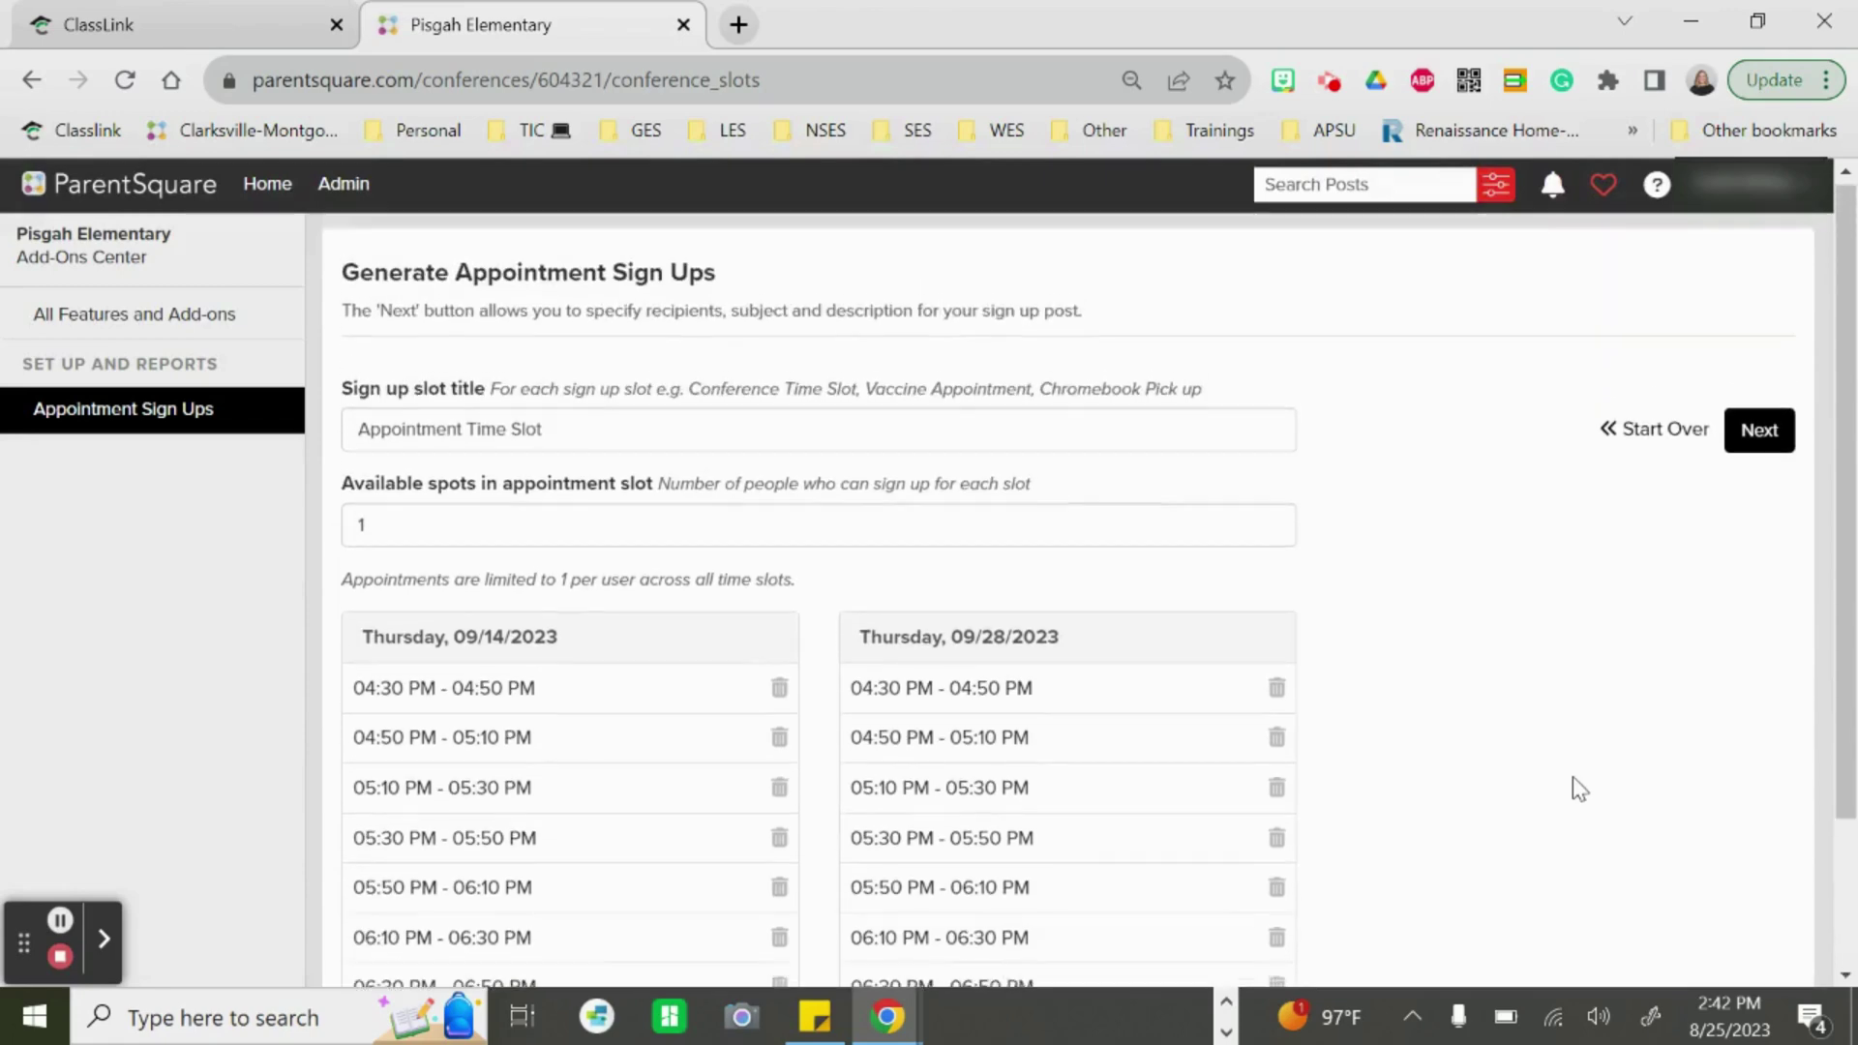
pyautogui.tripleClick(587, 435)
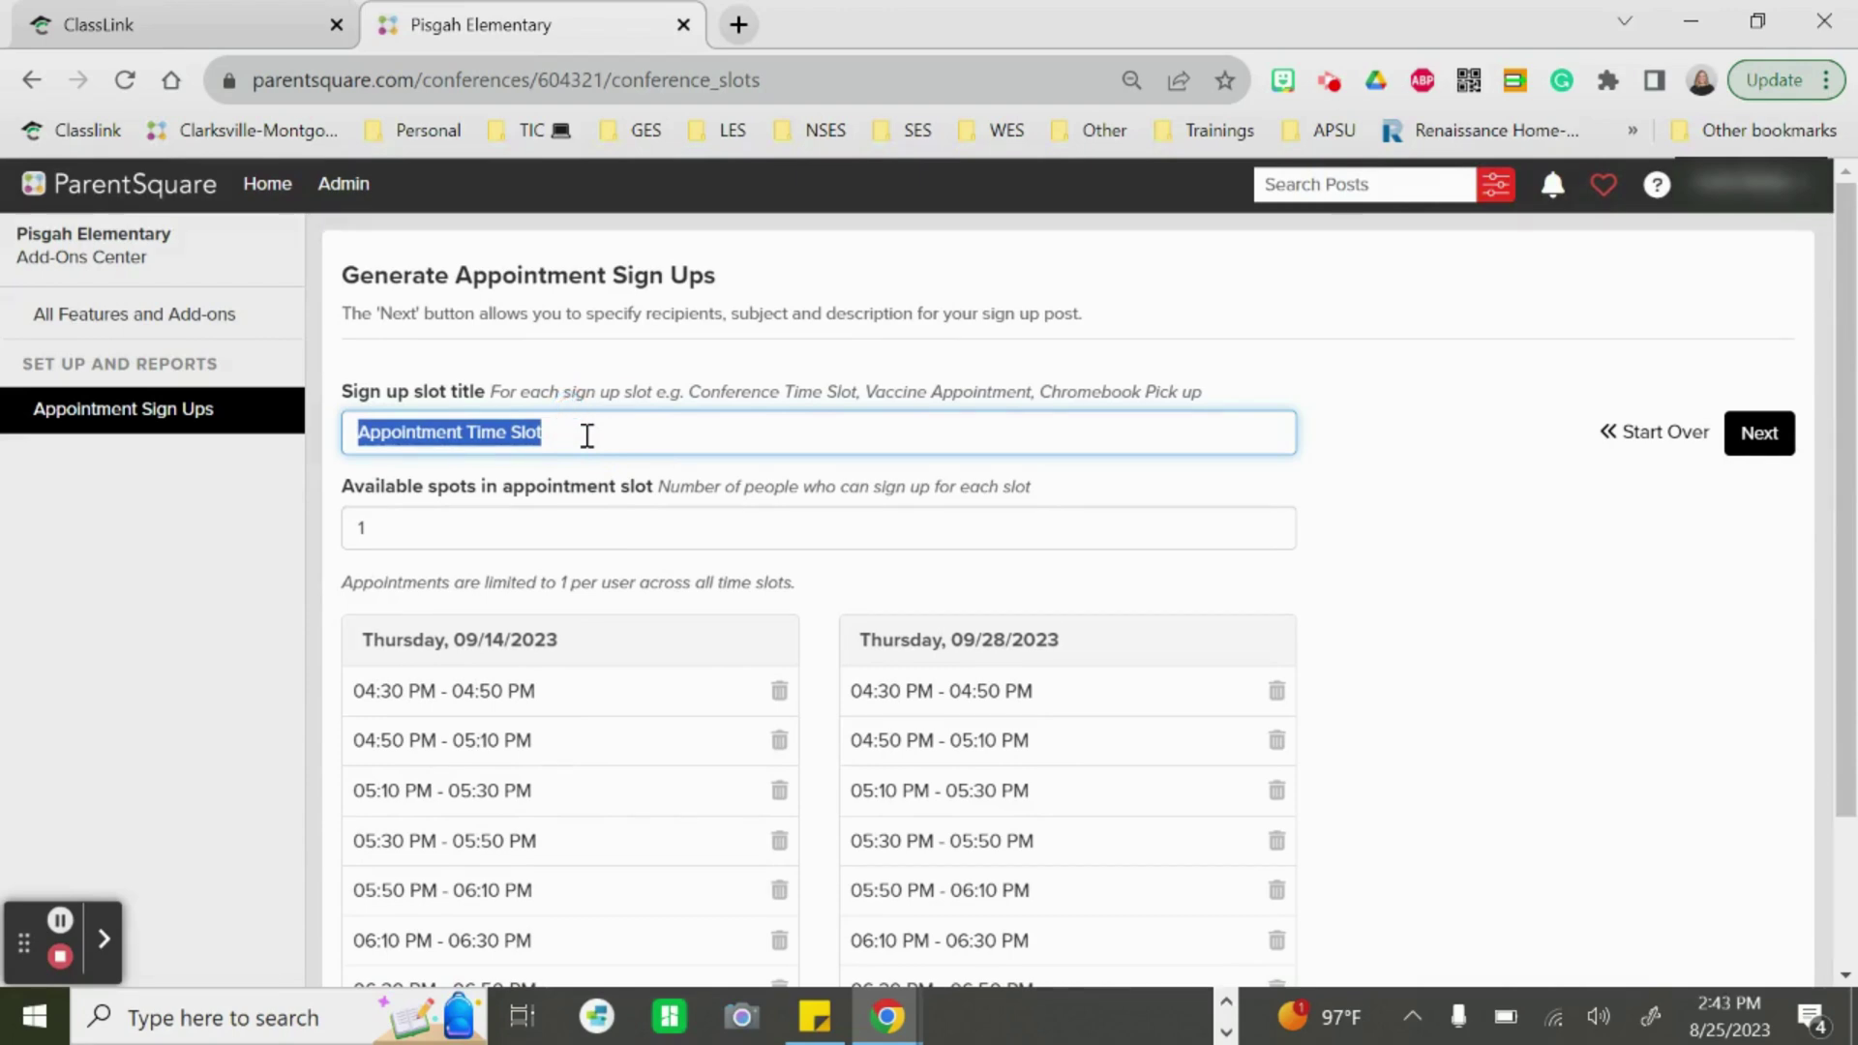
pyautogui.write('Parent ')
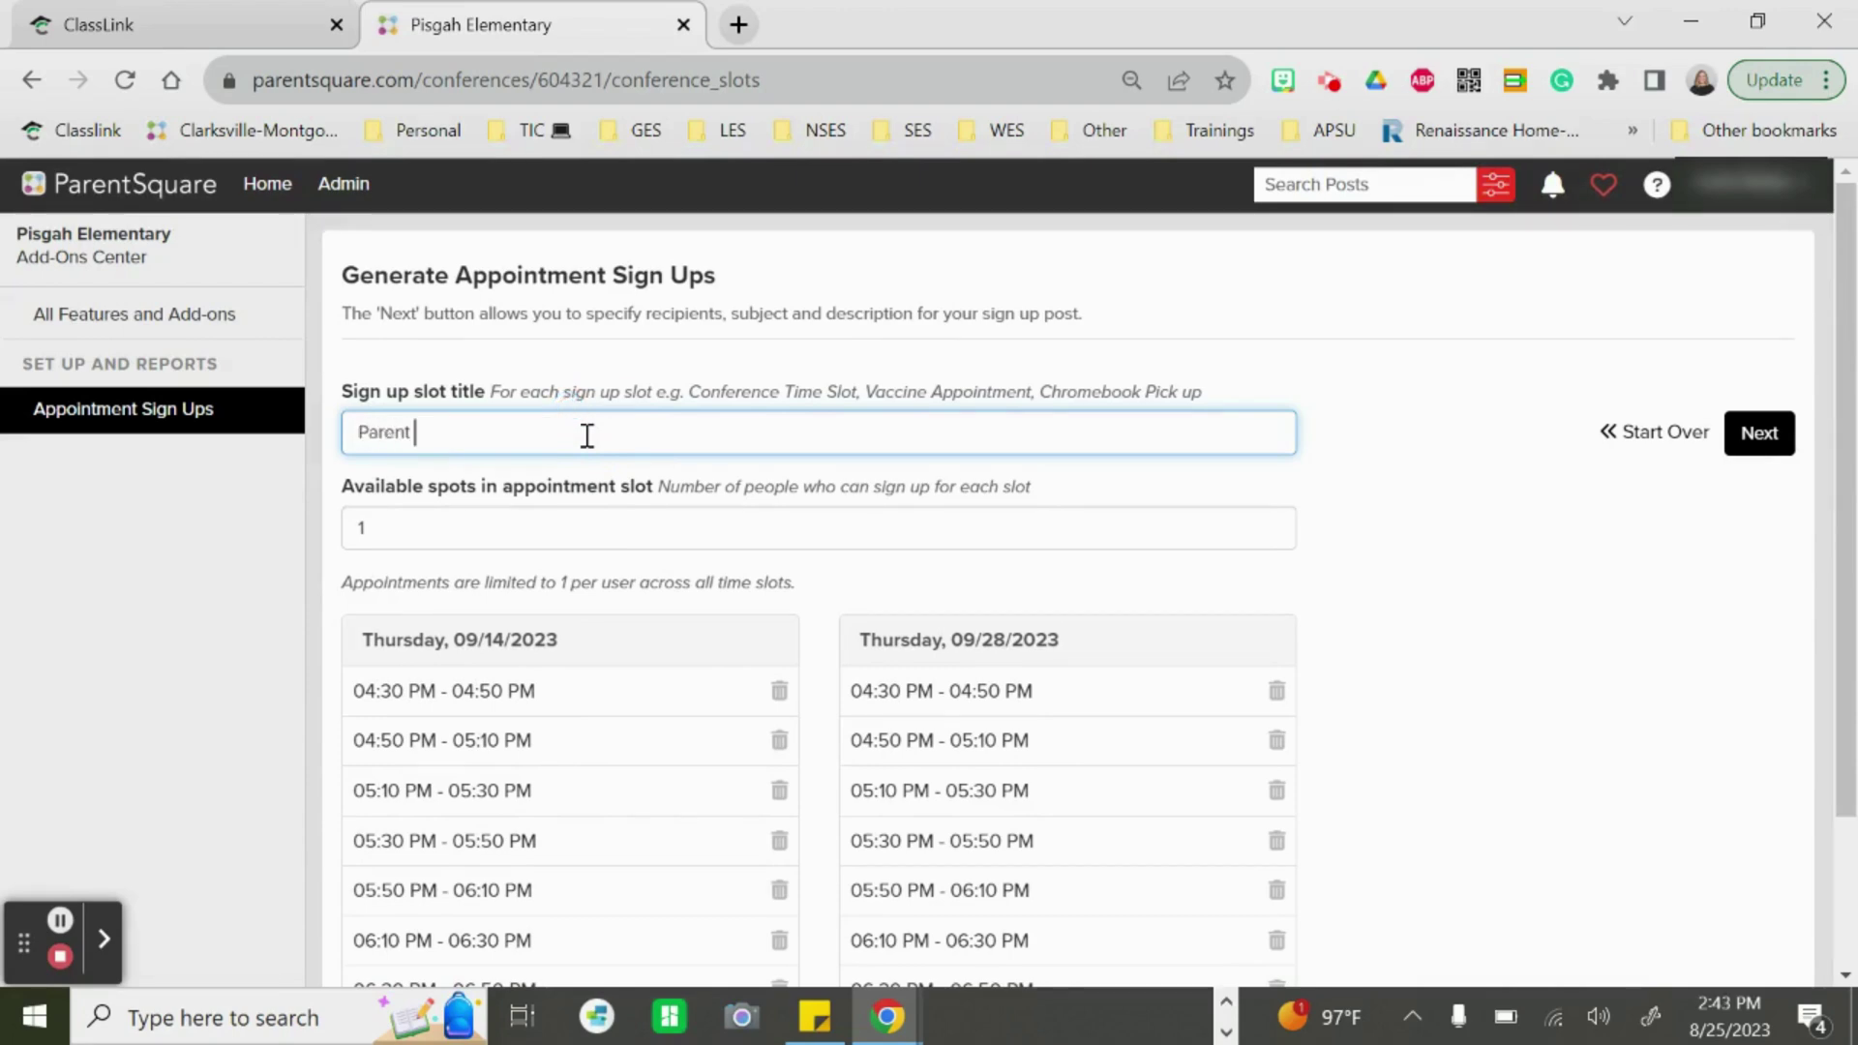
pyautogui.write('Teacher Conferences')
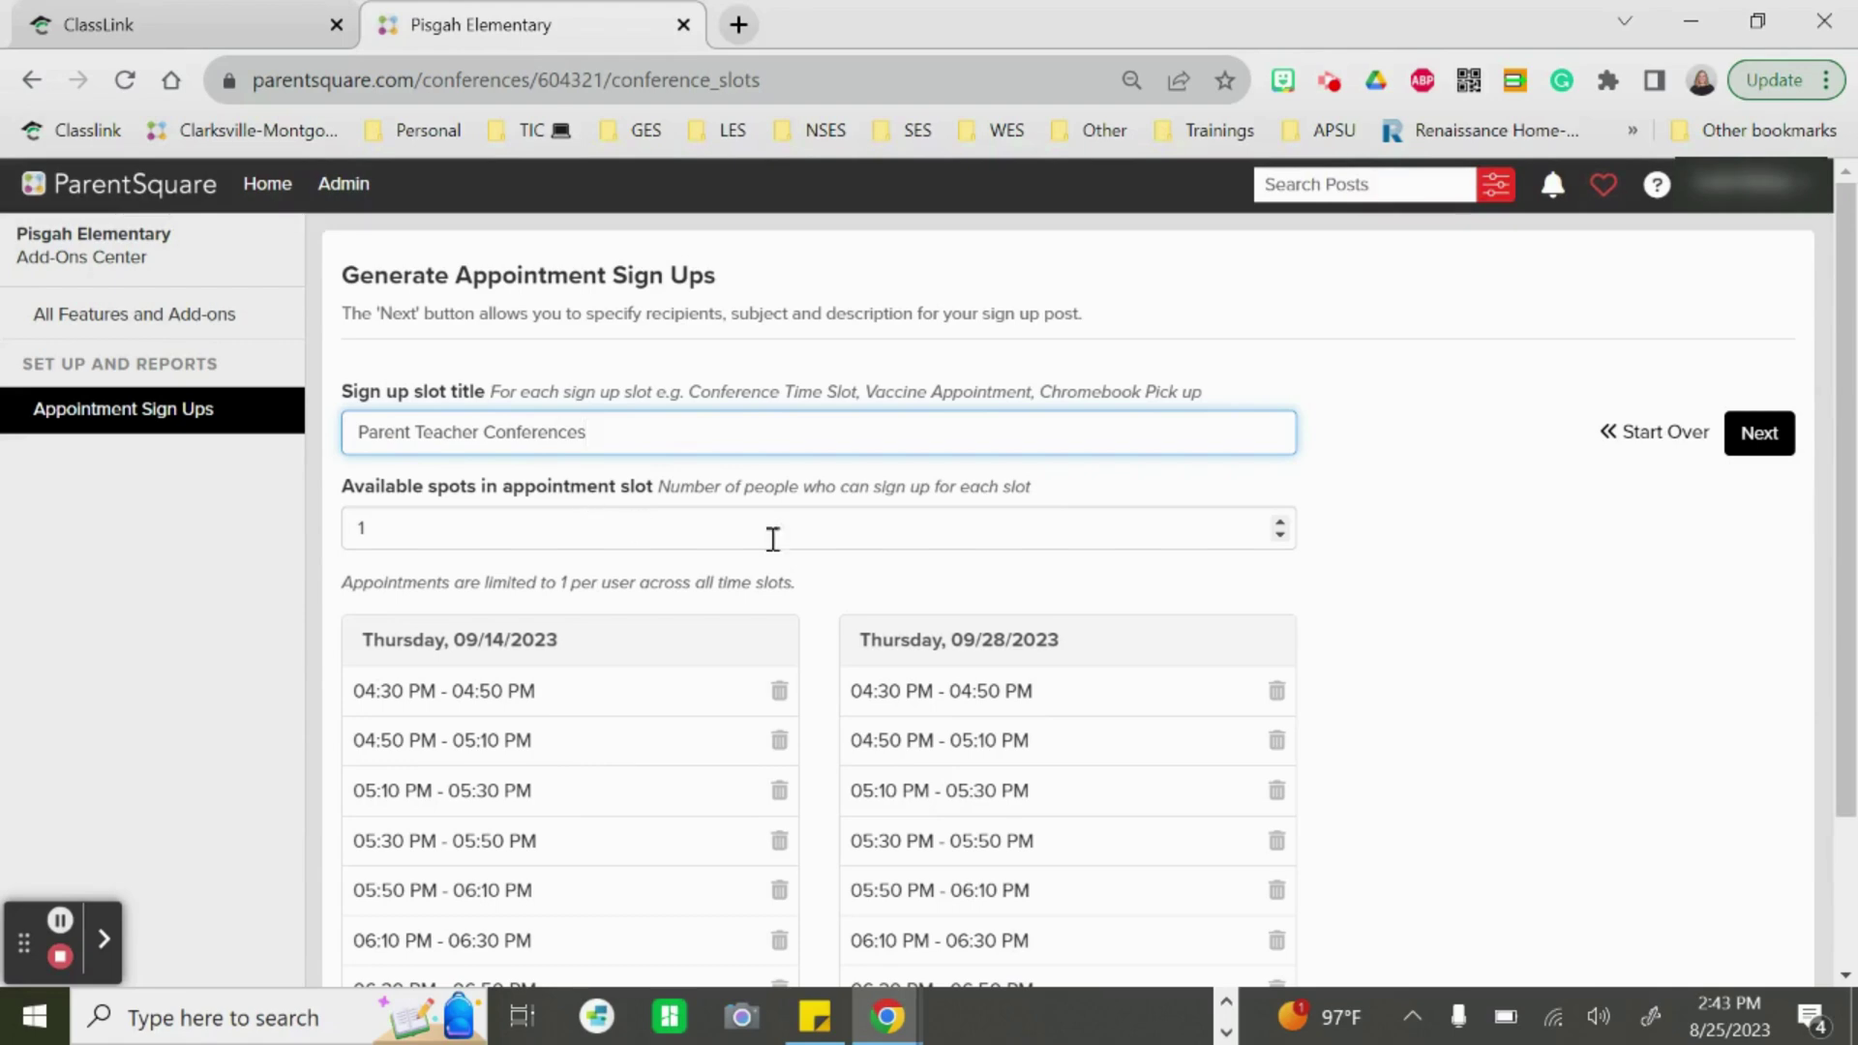
pyautogui.moveTo(1845, 573); pyautogui.dragTo(1849, 457)
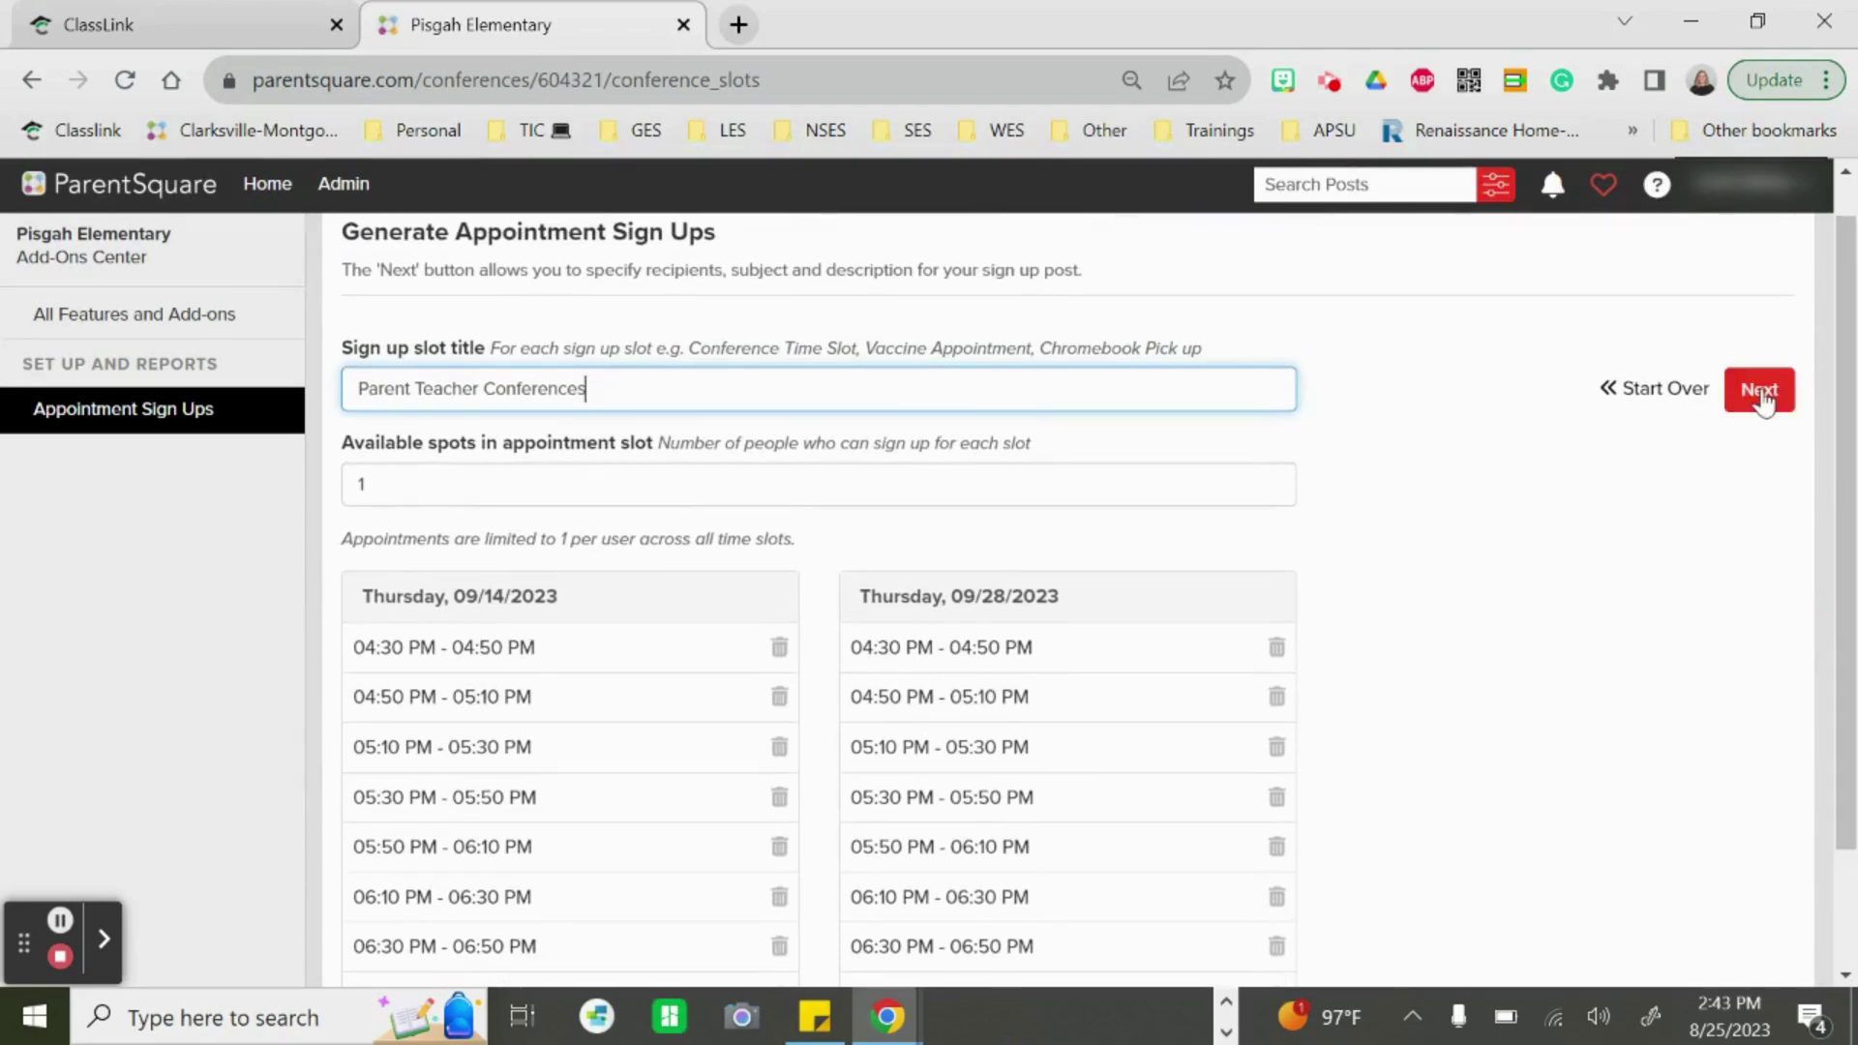
pyautogui.click(1760, 408)
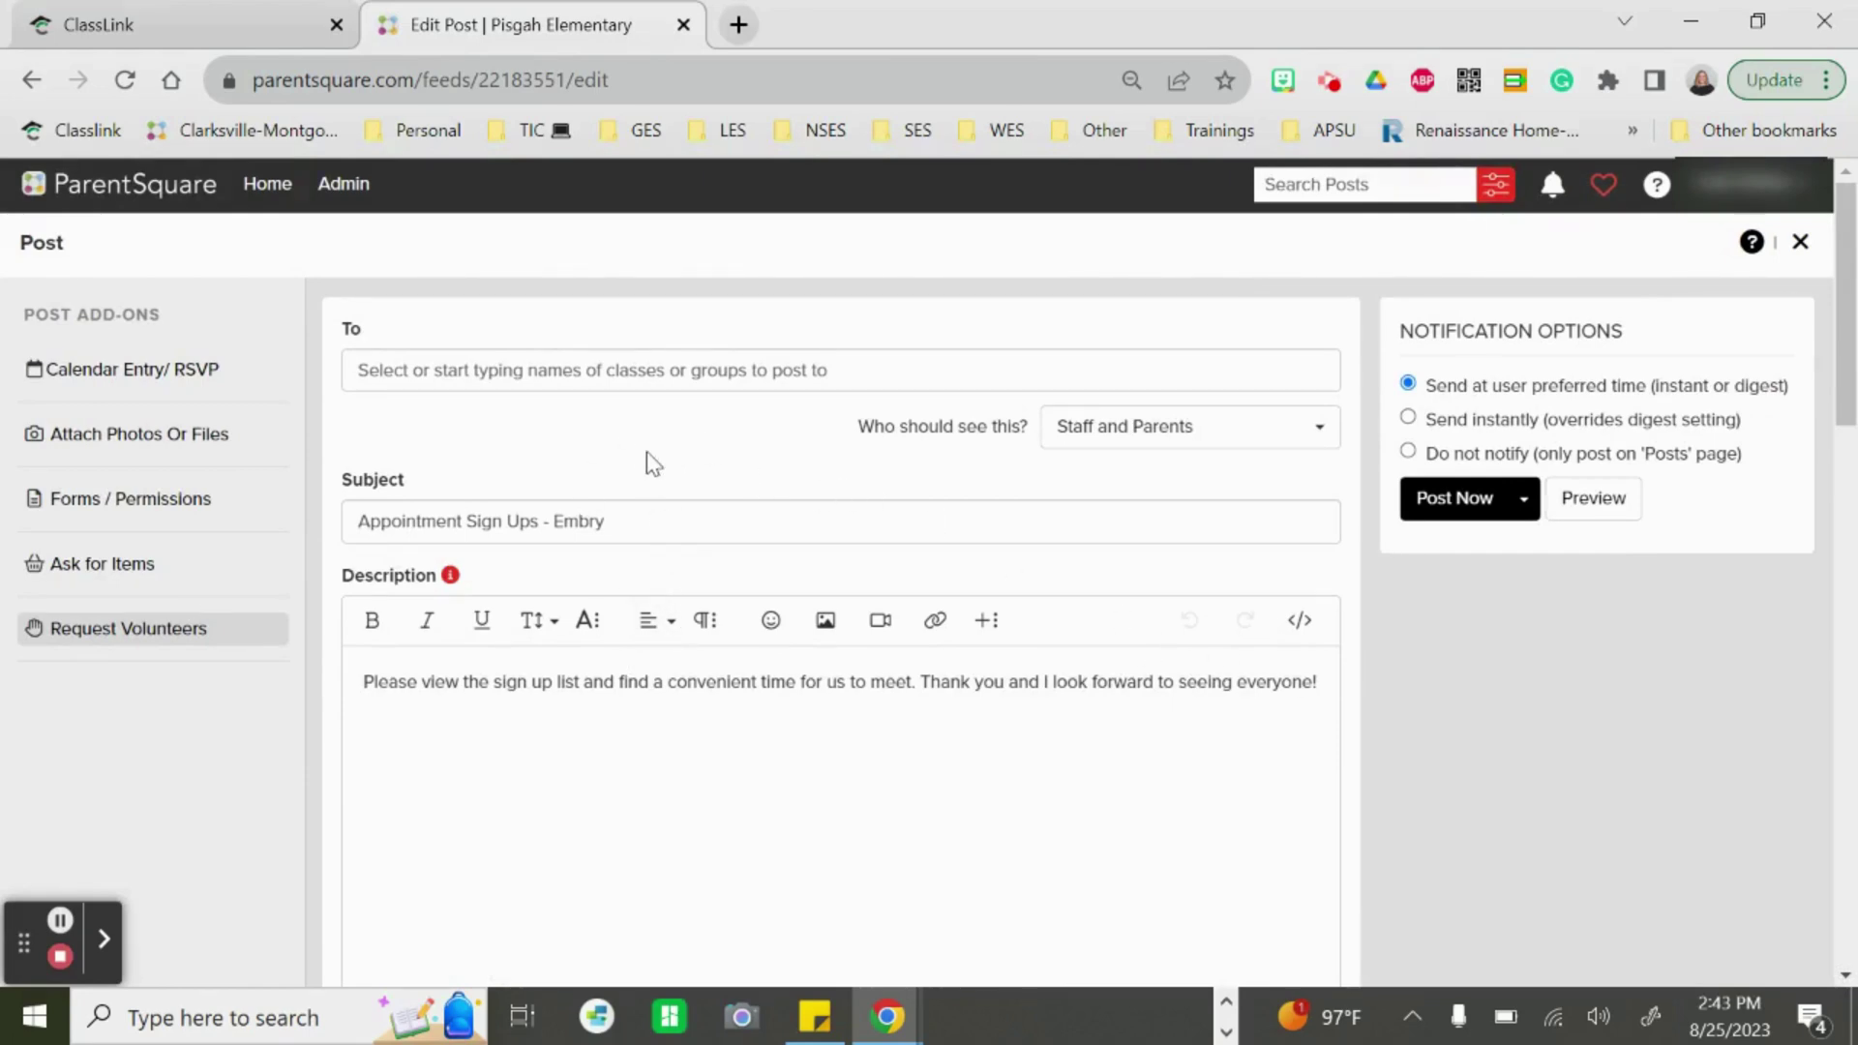
# Address the post to the Homeroom 1-1(A)-Embry class
pyautogui.click(646, 365)
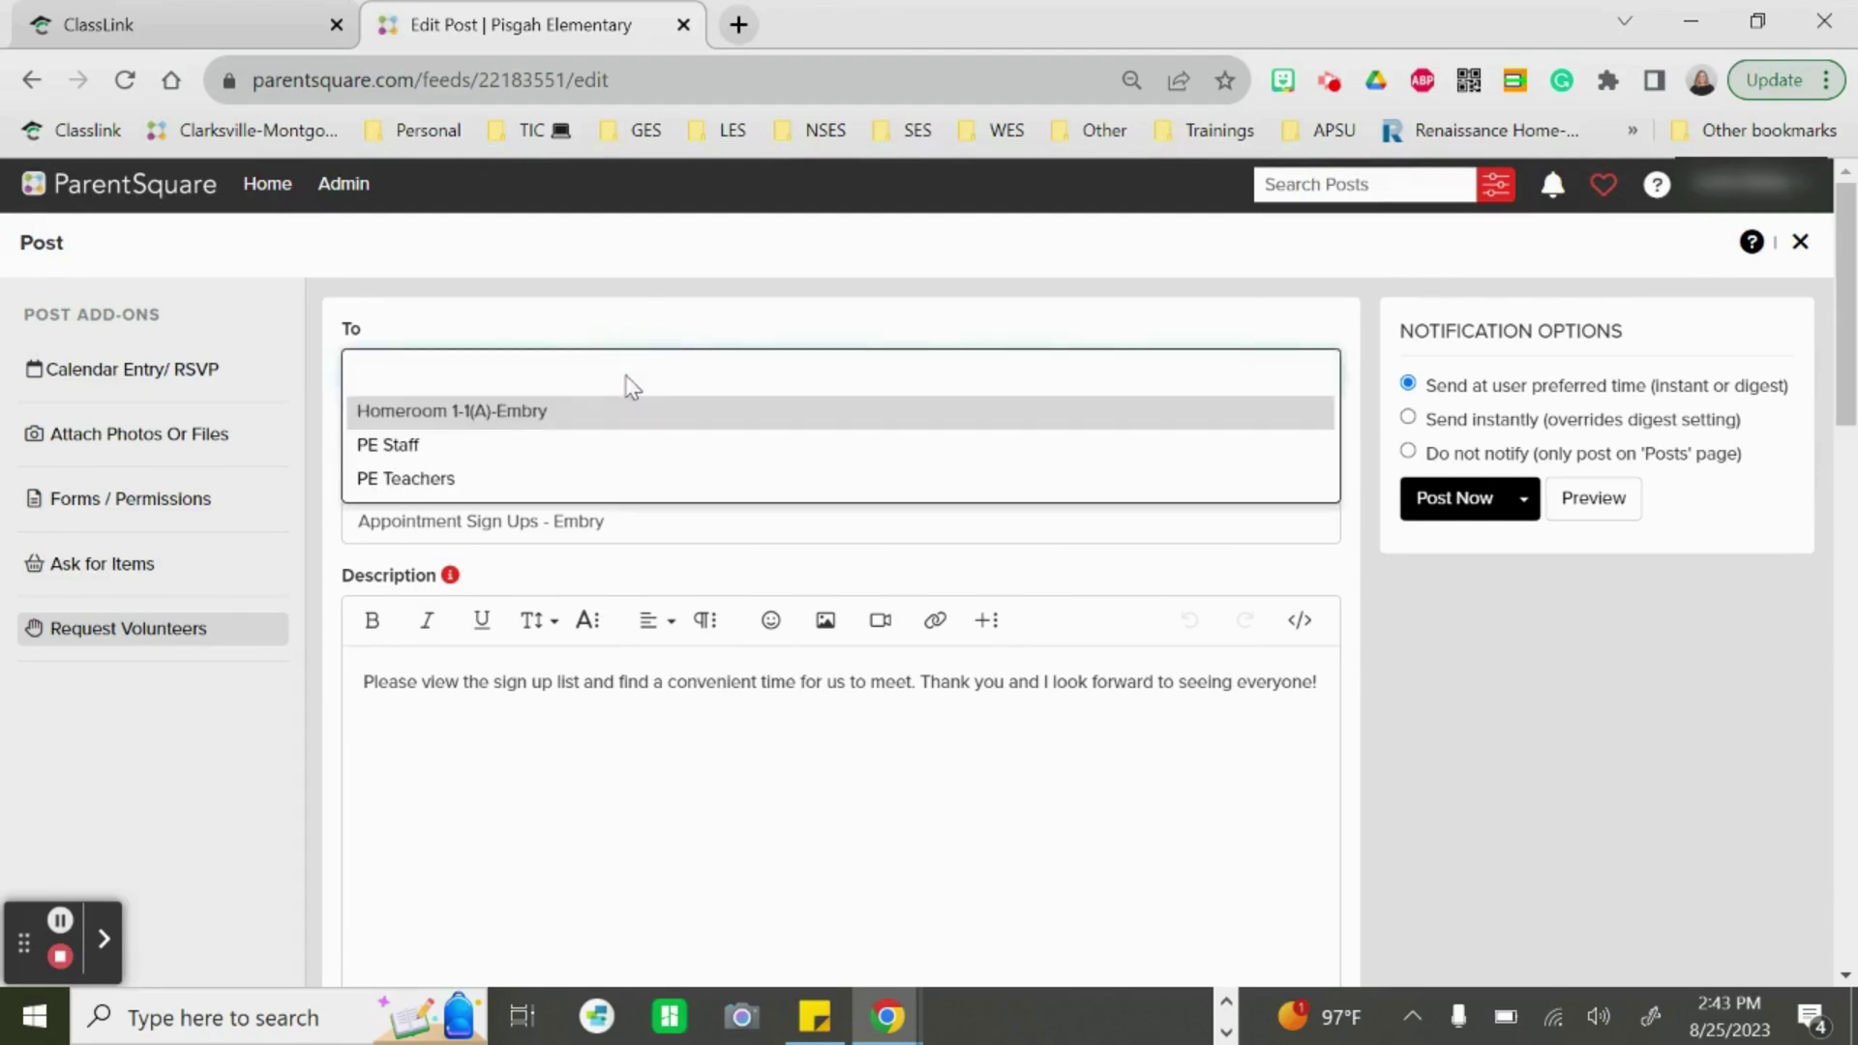
pyautogui.click(581, 412)
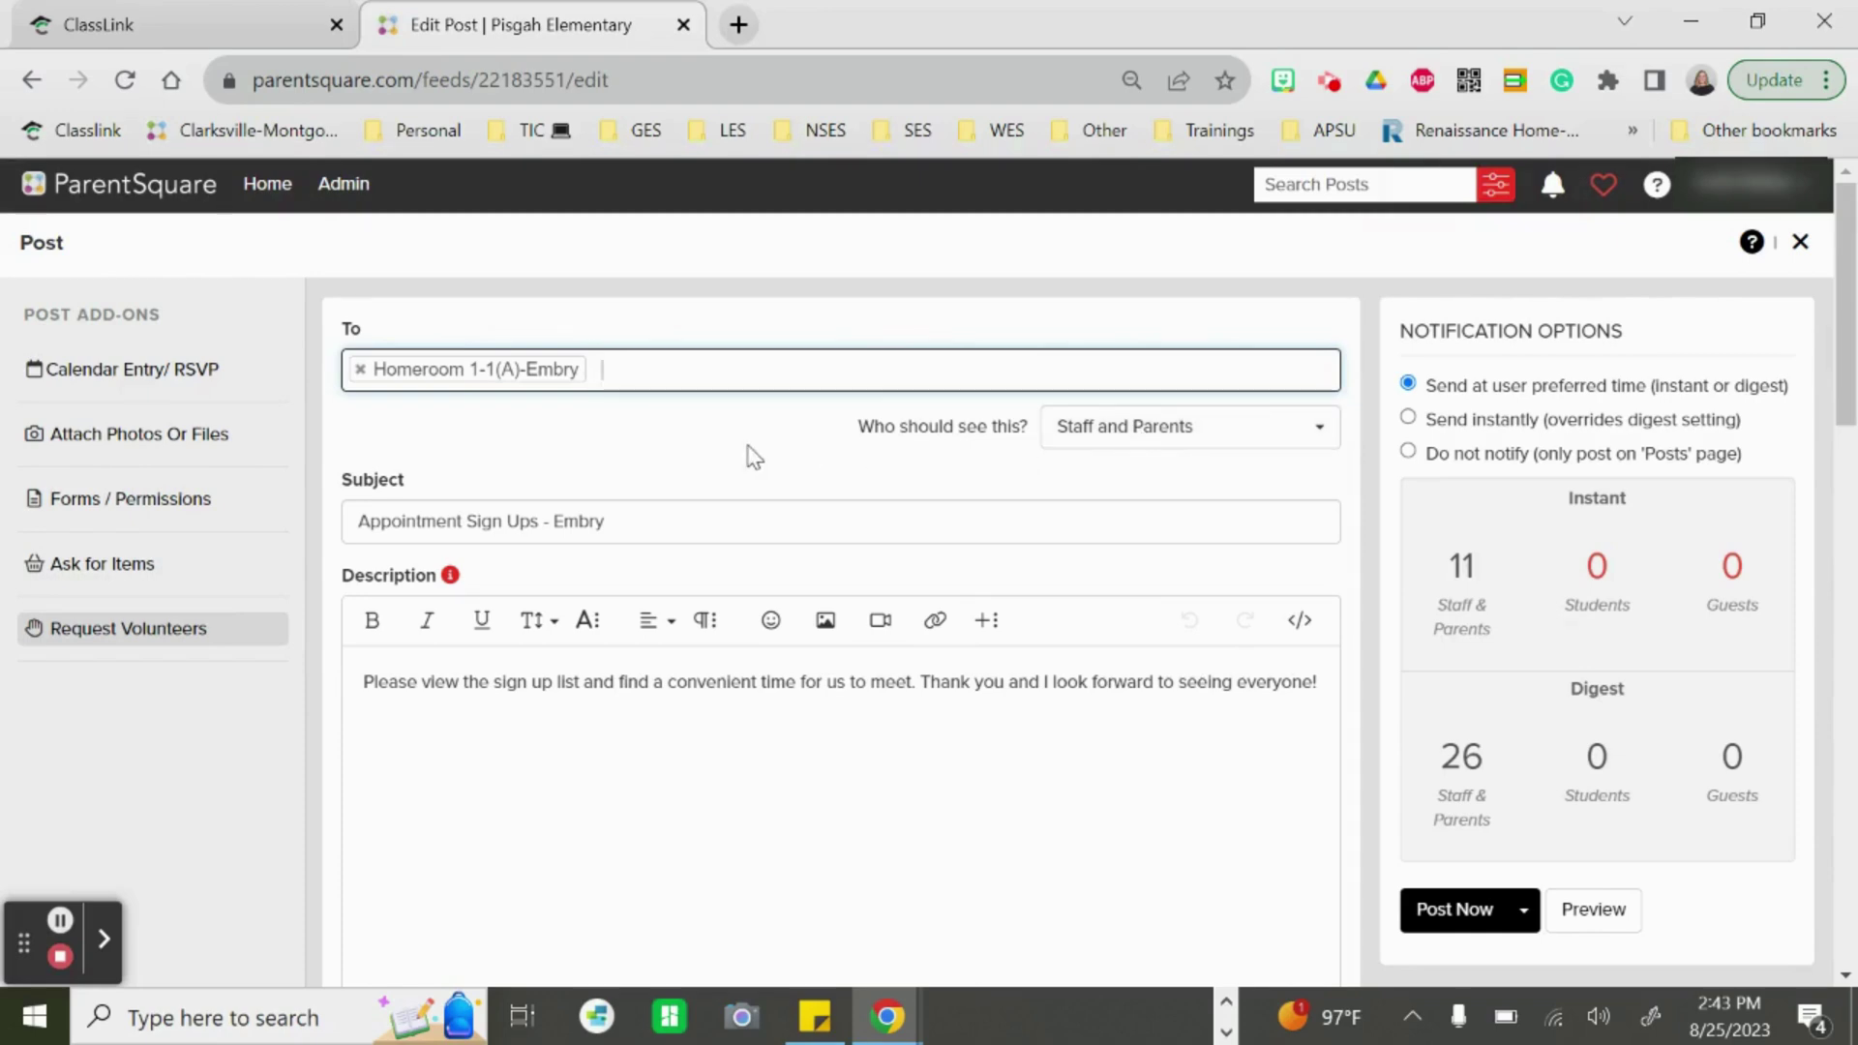
pyautogui.scroll(-1, 755, 457)
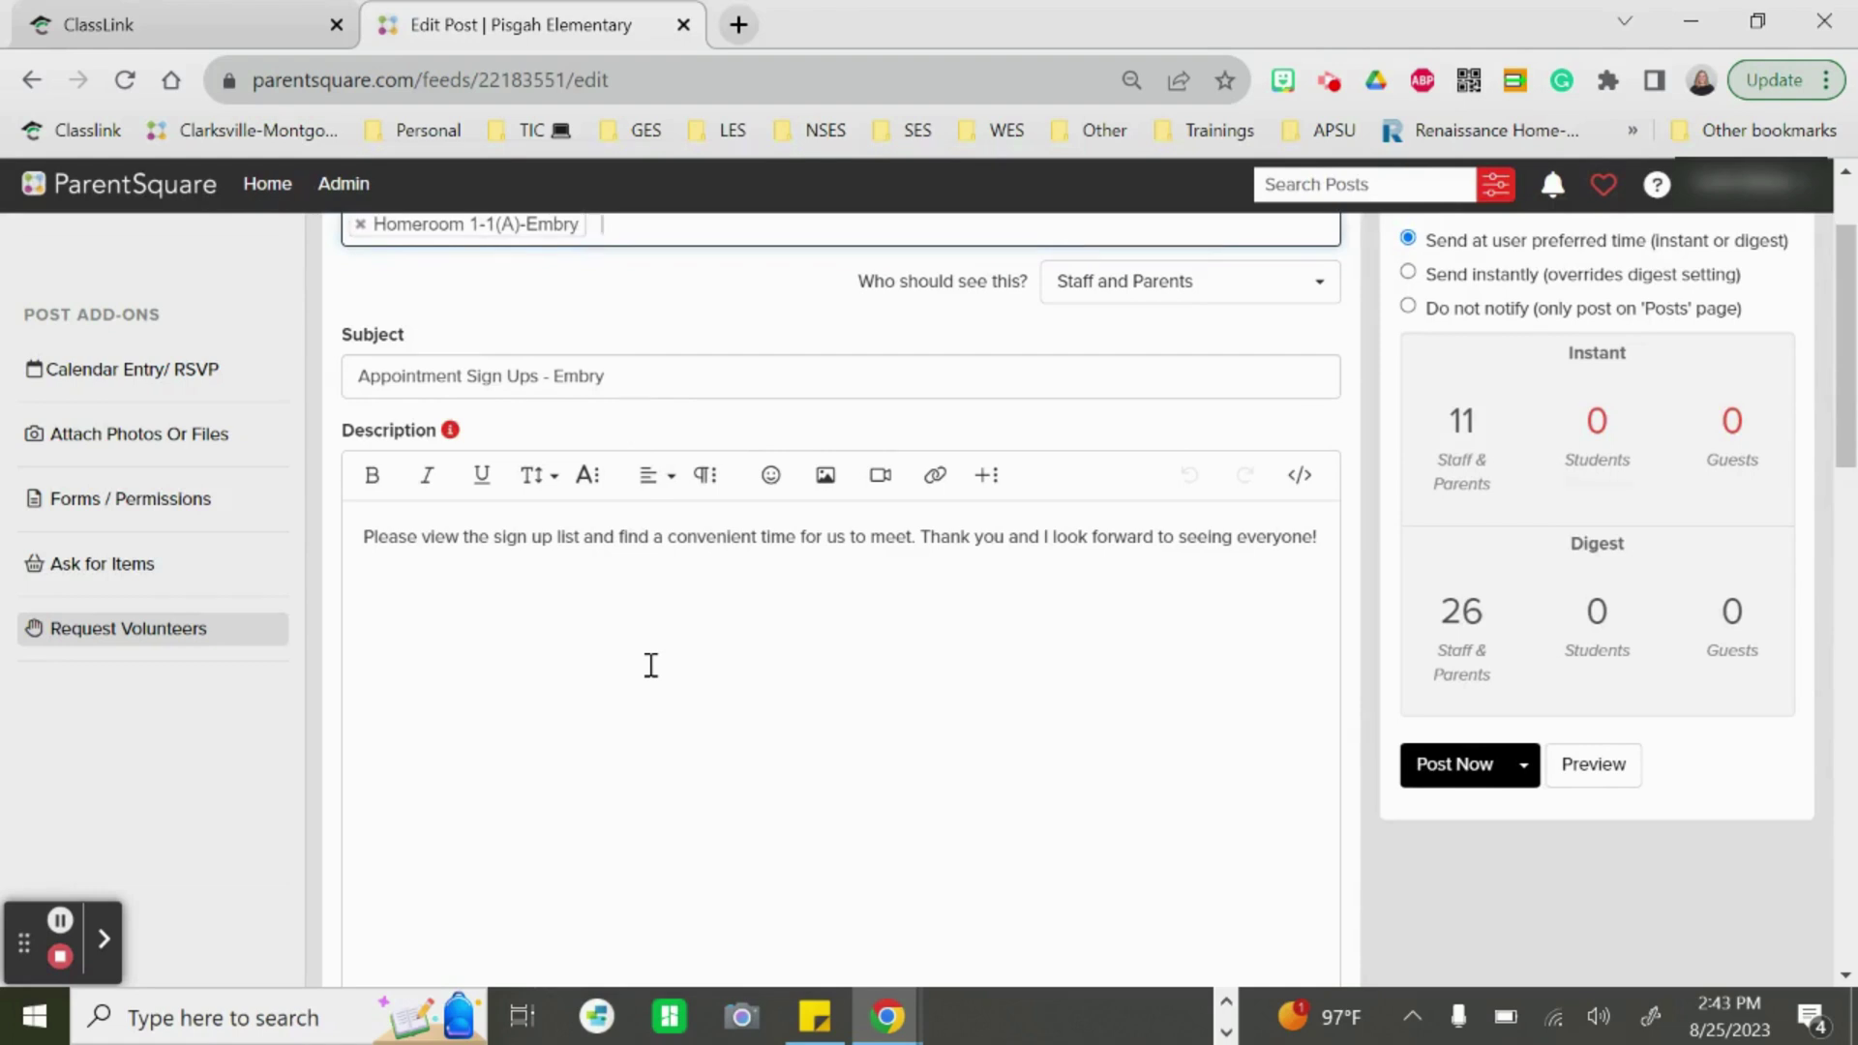
# Review both Thursdays' time slots, then bring up the Post Now publishing options
pyautogui.scroll(-2, 651, 665)
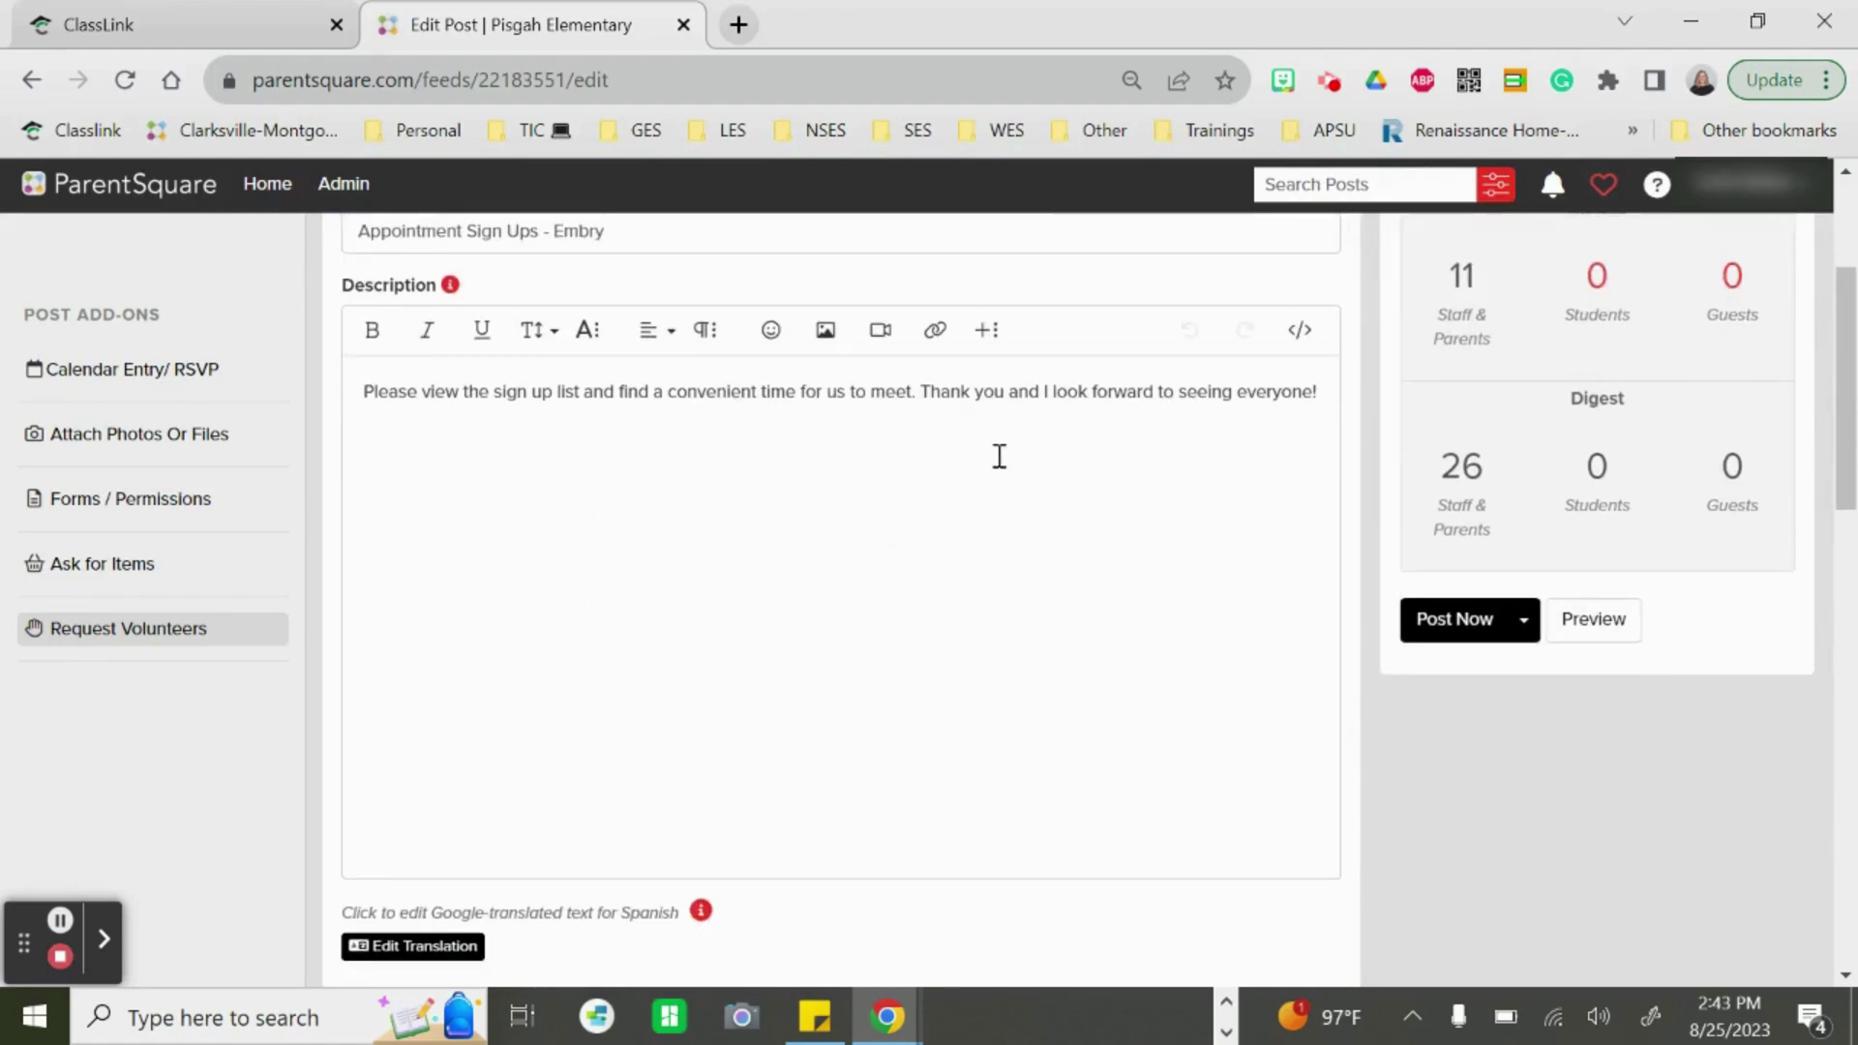
pyautogui.scroll(-1, 1009, 628)
pyautogui.scroll(-7, 1010, 628)
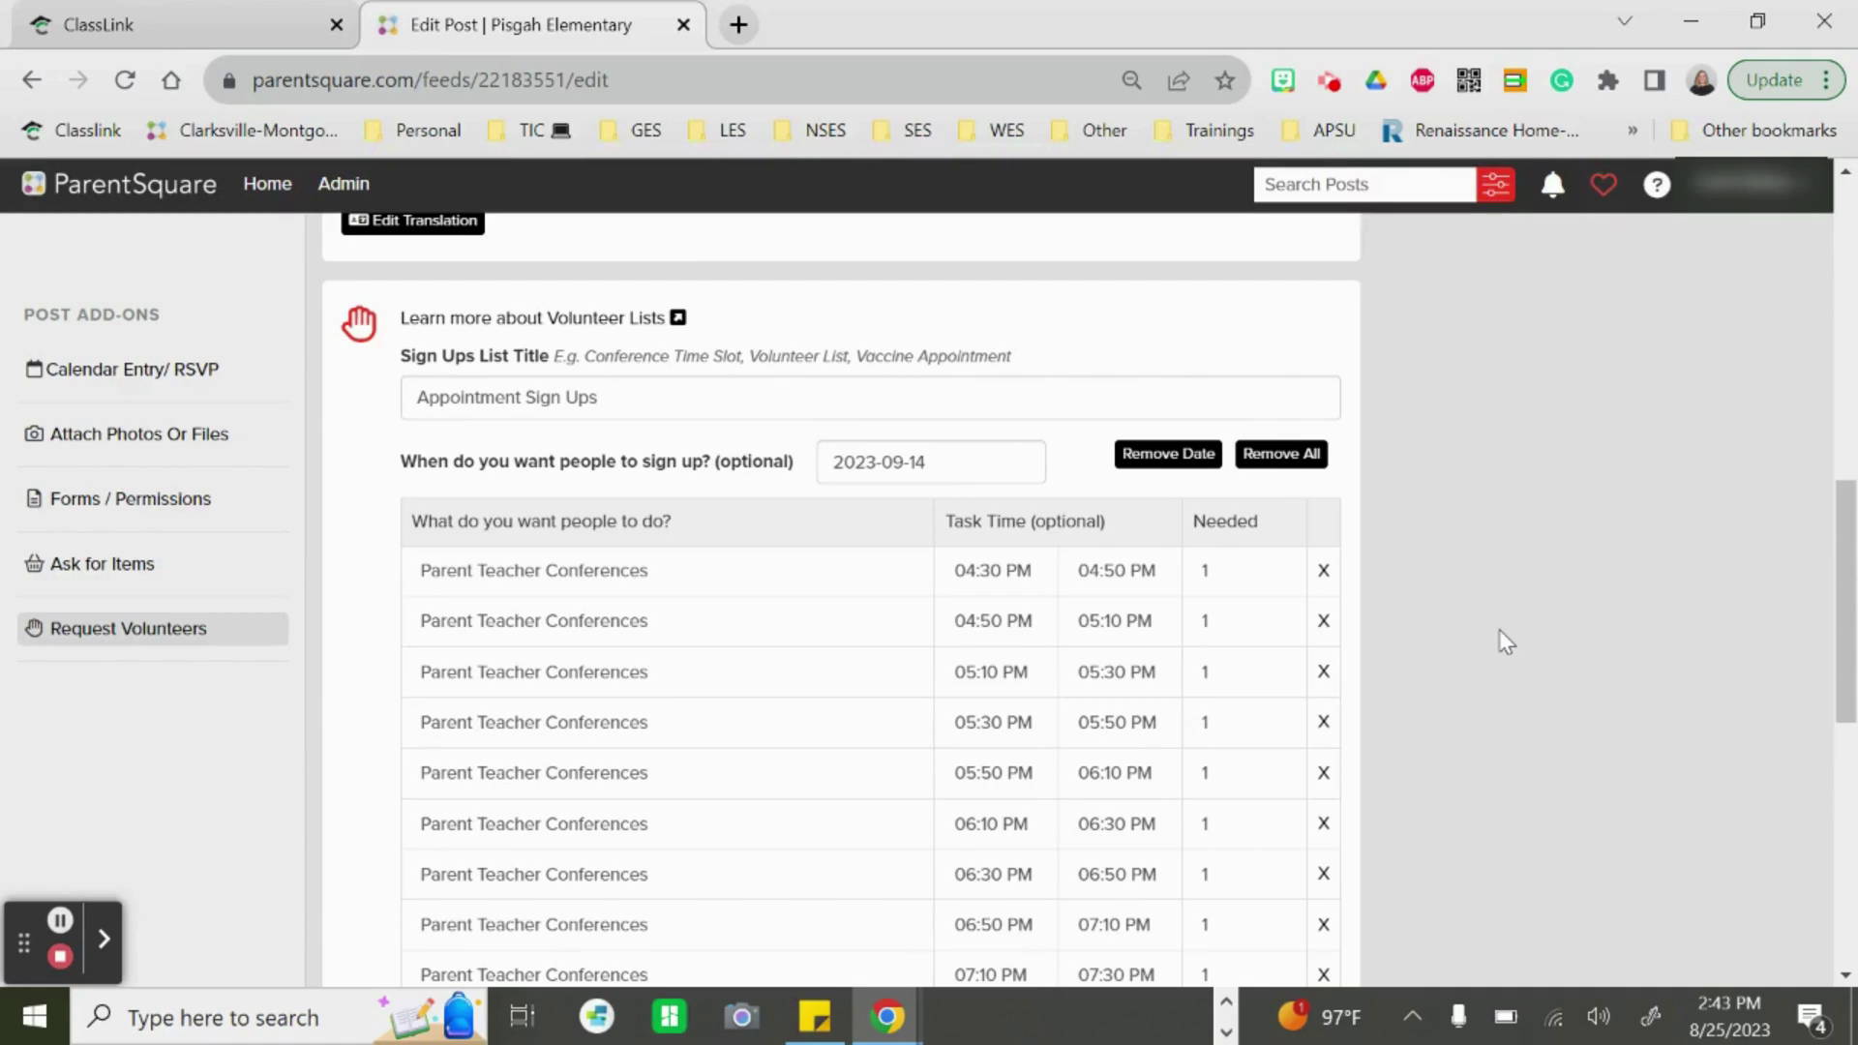
pyautogui.scroll(-4, 1500, 631)
pyautogui.scroll(-5, 1500, 641)
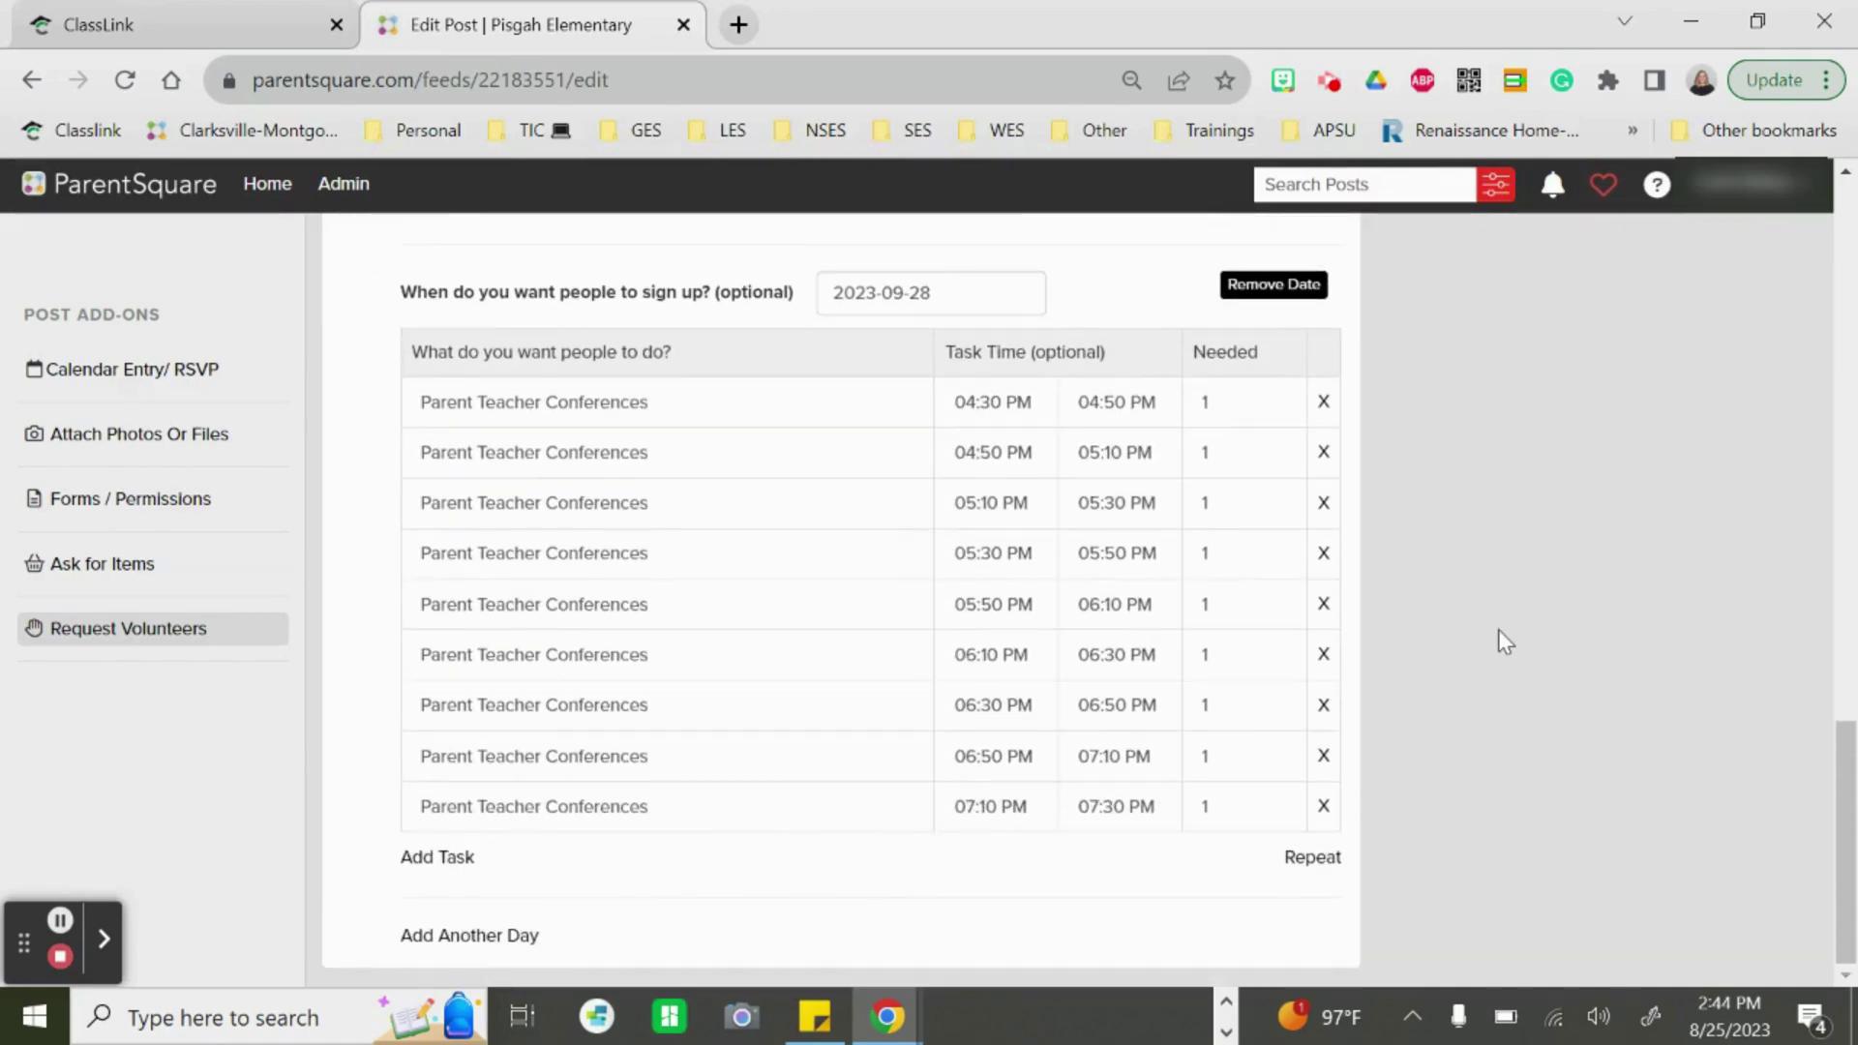
pyautogui.scroll(15, 1503, 640)
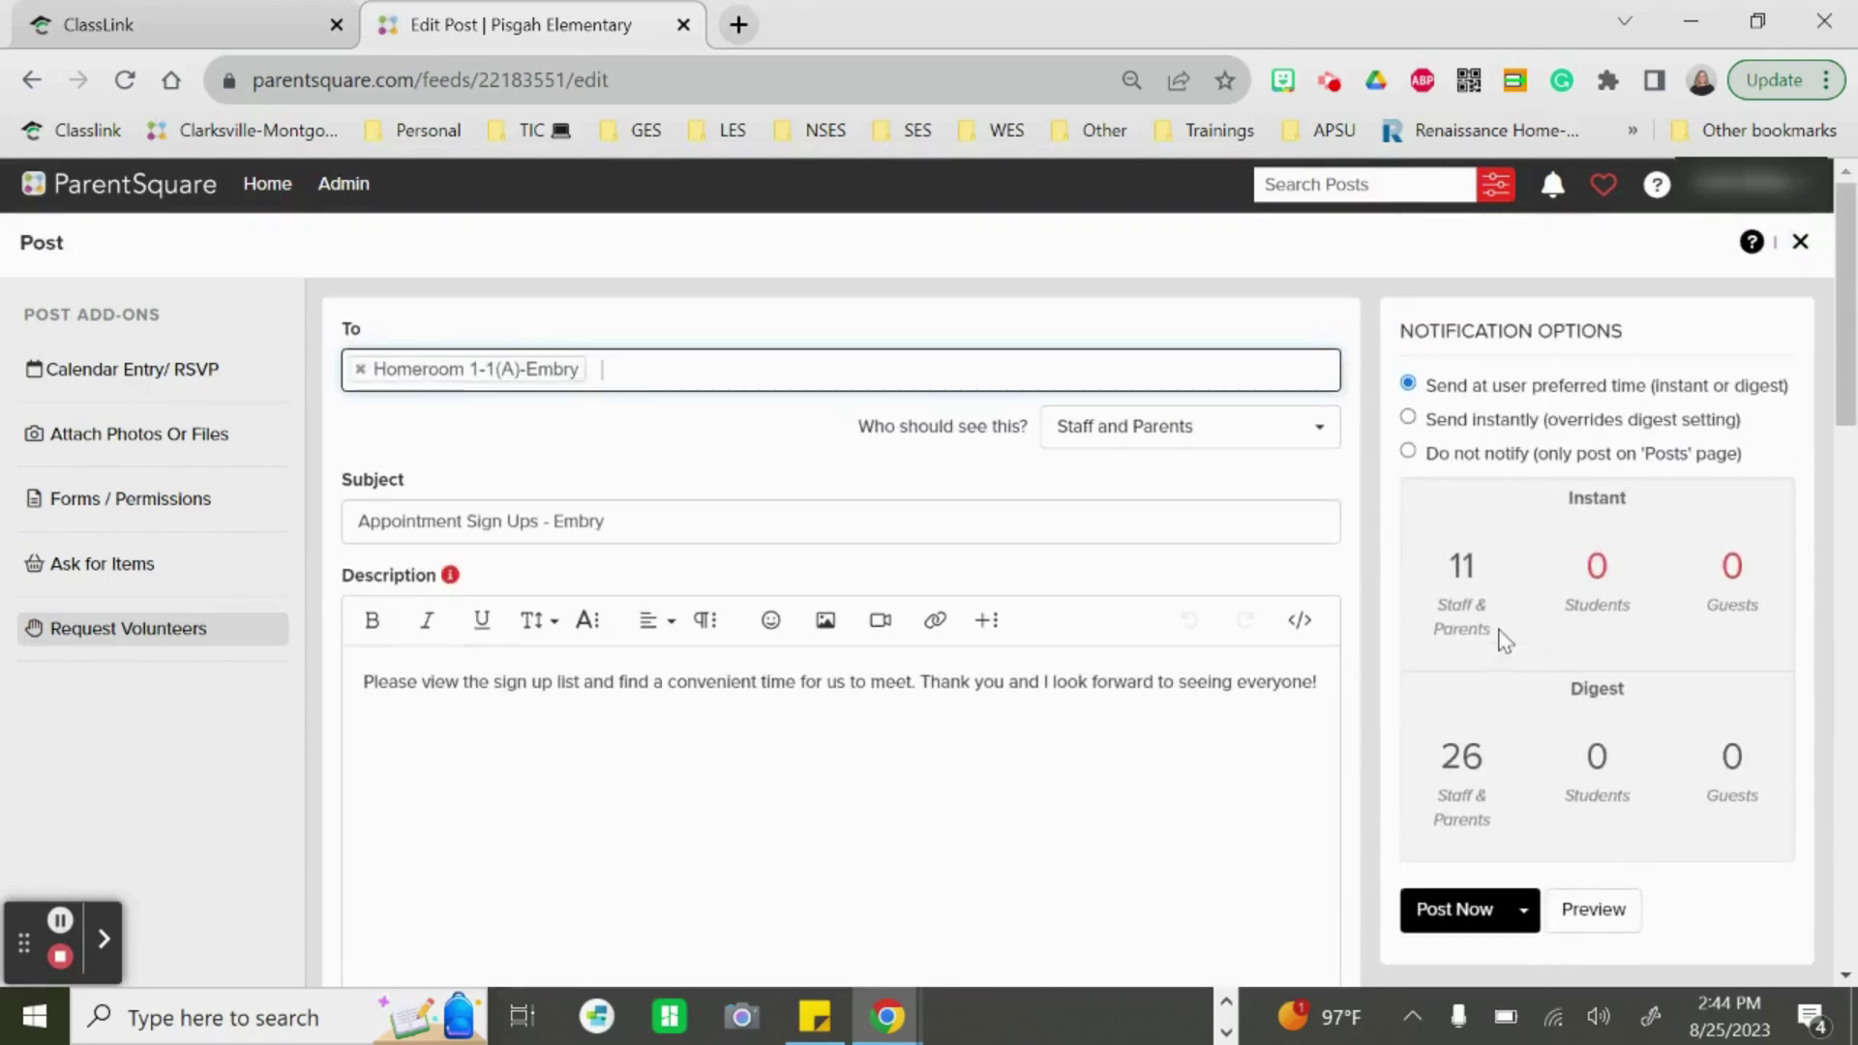
pyautogui.scroll(-3, 1503, 641)
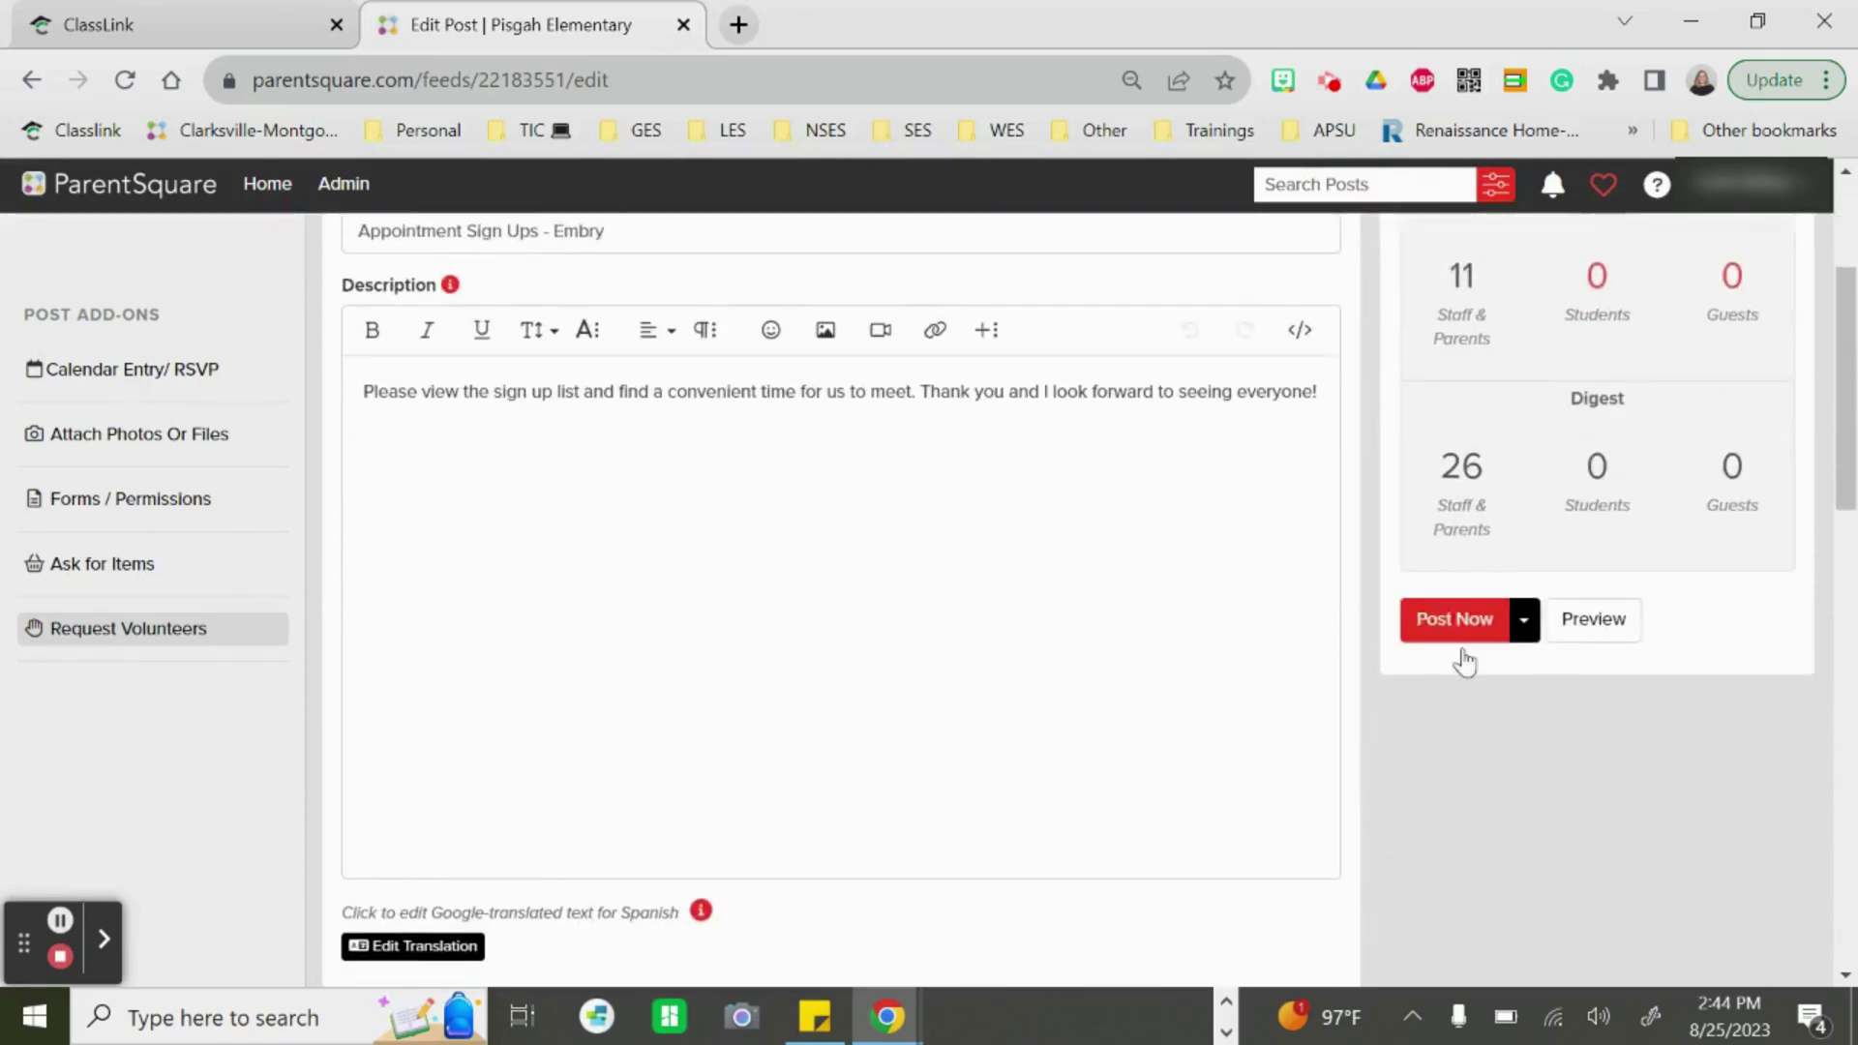
pyautogui.click(1525, 628)
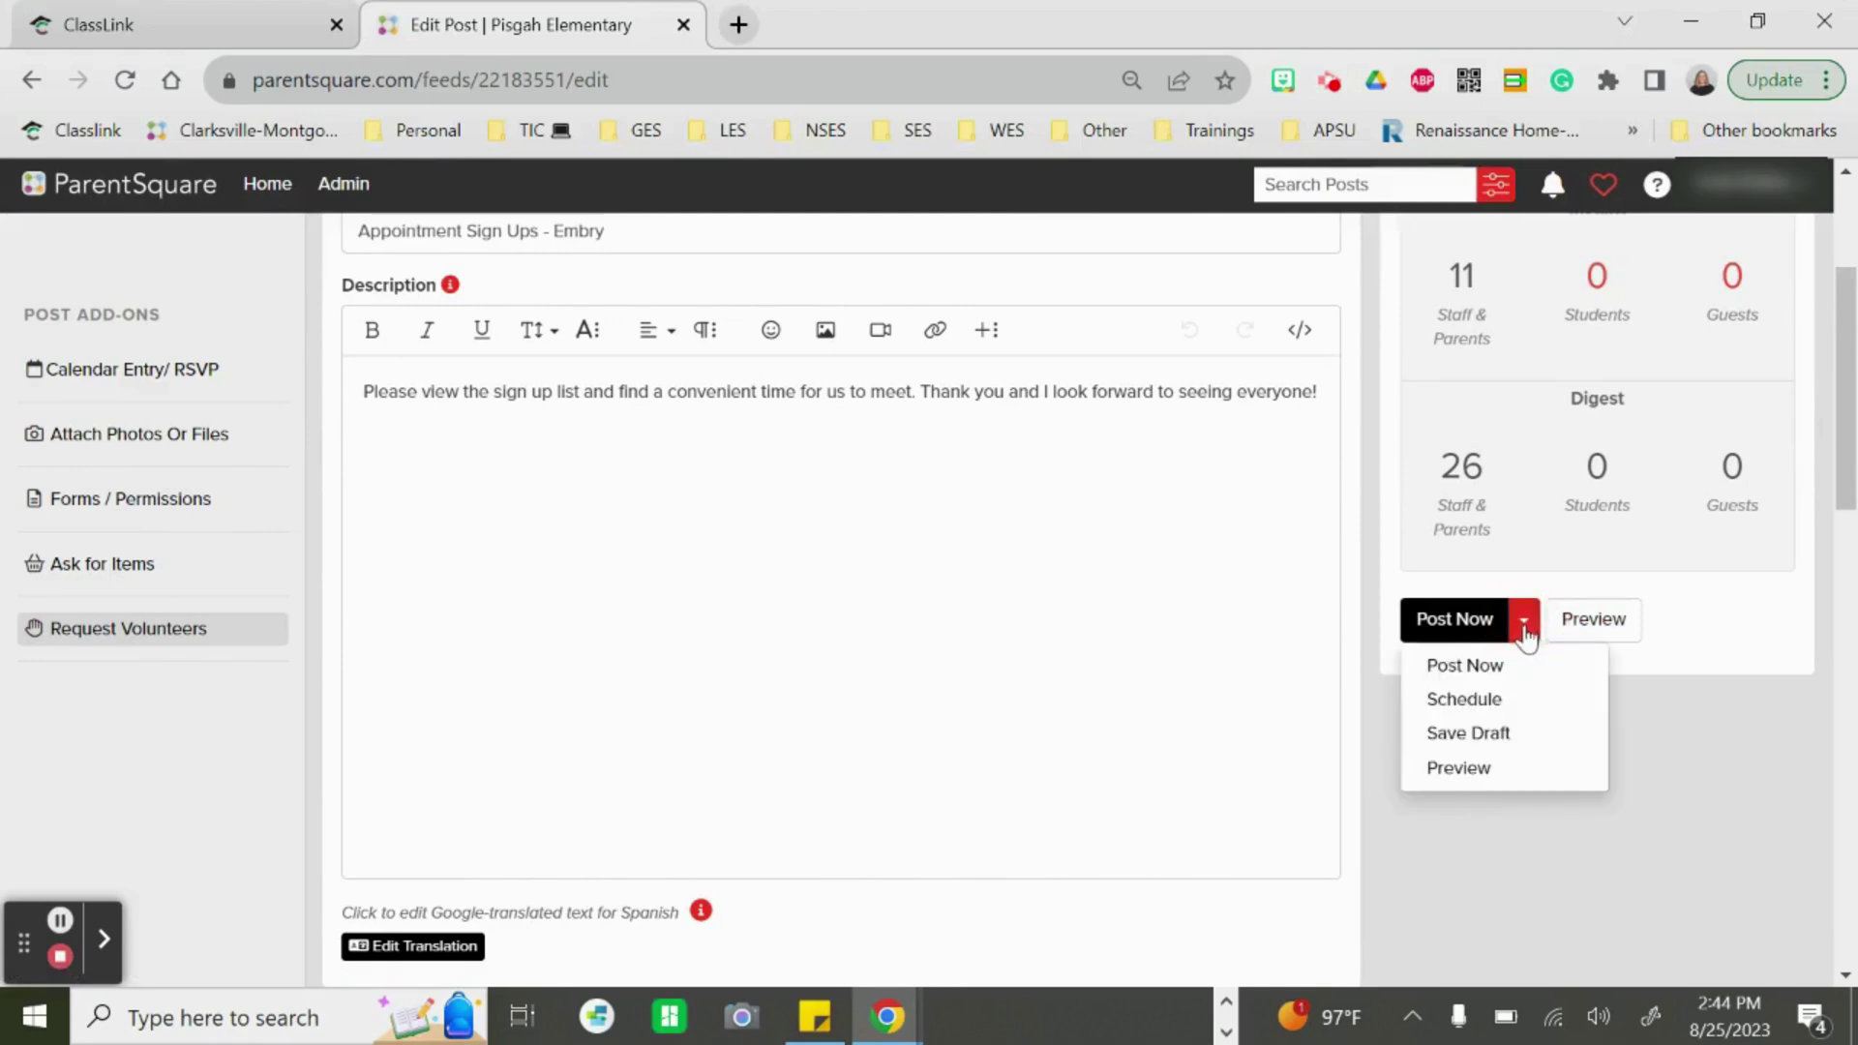